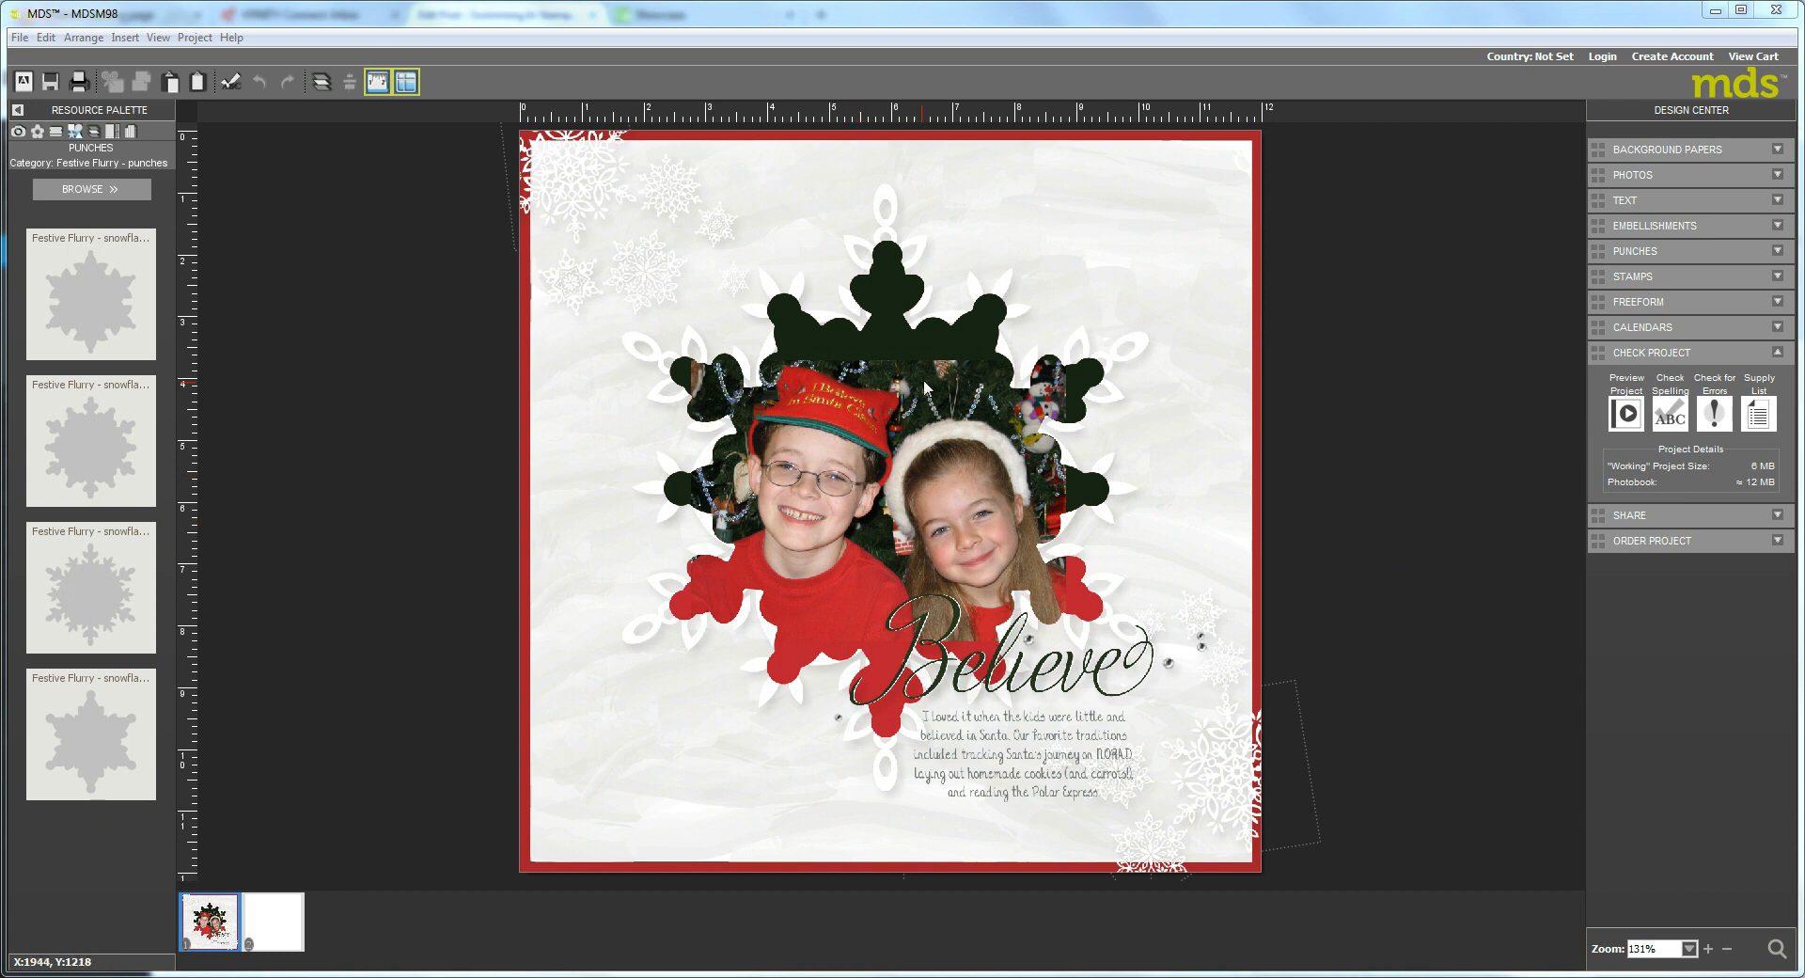
Place the second Festive Flurry snowflake punch on the blank second page, enlarge it to about 6.2 inches wide and move it near the centre
{"action": "left_click", "coordinate": [288, 936]}
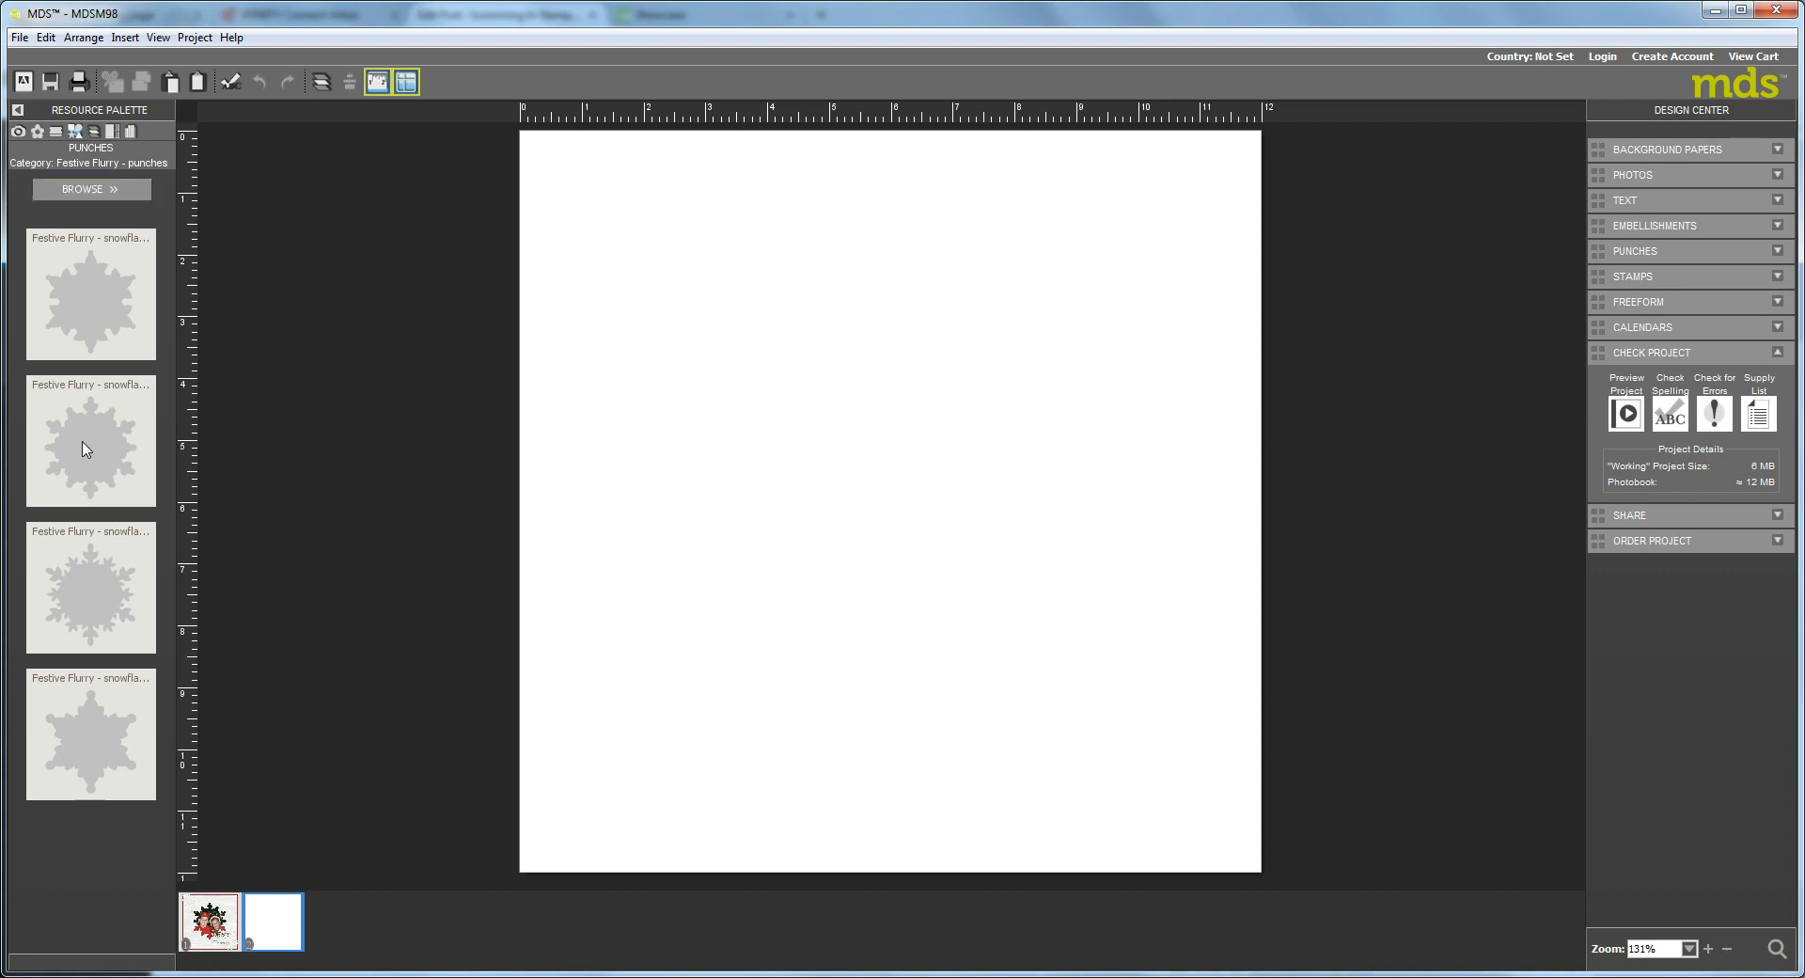
{"action": "left_click_drag", "start_coordinate": [80, 444], "coordinate": [840, 431]}
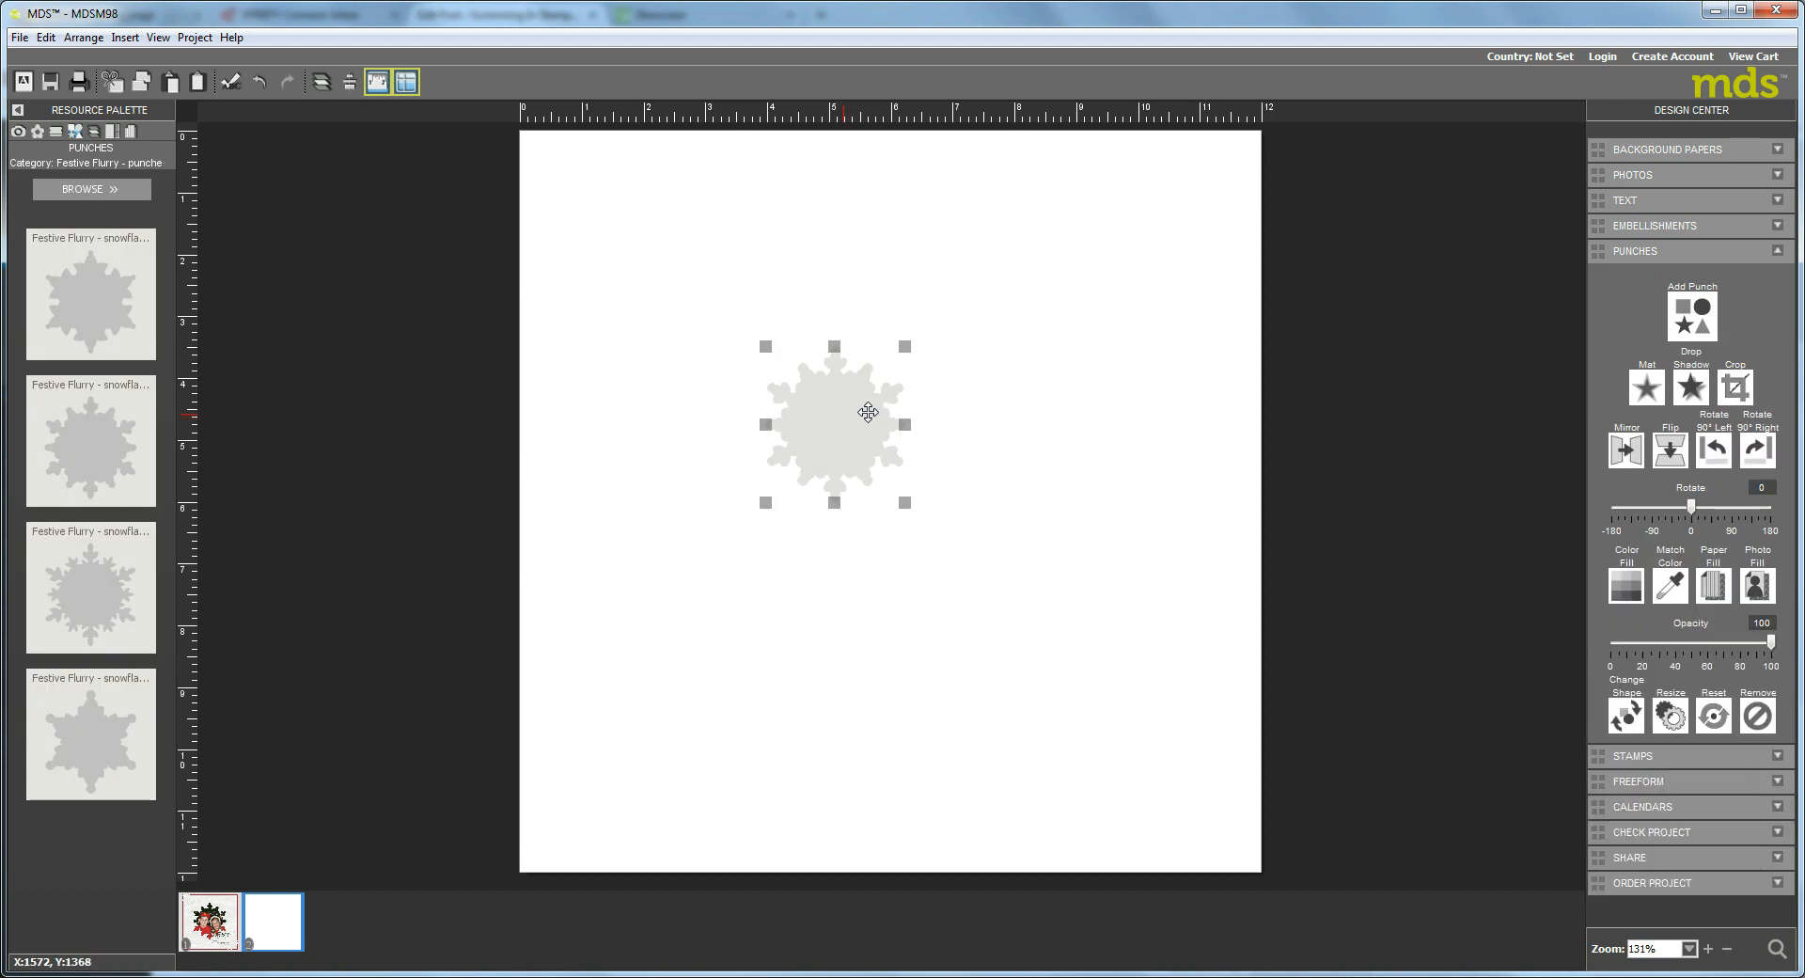
{"action": "left_click_drag", "start_coordinate": [902, 504], "coordinate": [1150, 732]}
{"action": "left_click_drag", "start_coordinate": [991, 596], "coordinate": [944, 545]}
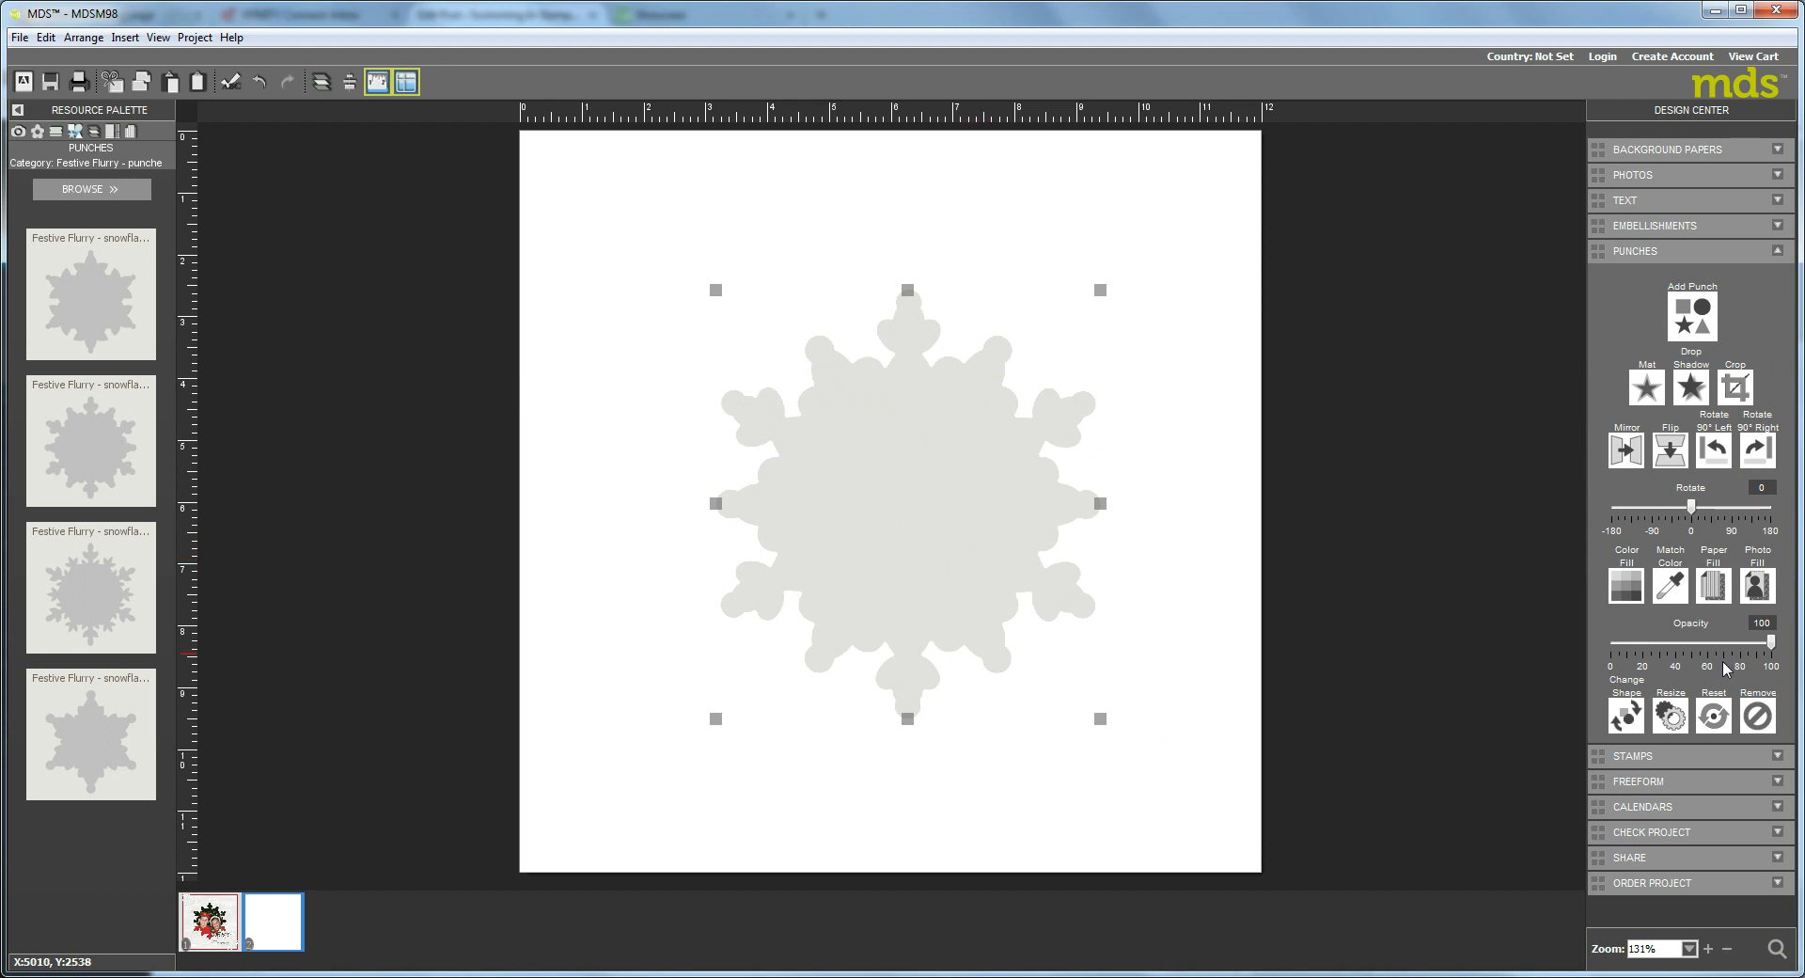
Fill the snowflake punch with the photo IMG_0195_edited-1.JPG from the 2004_12 Xmas card shots folder
{"action": "left_click", "coordinate": [1764, 587]}
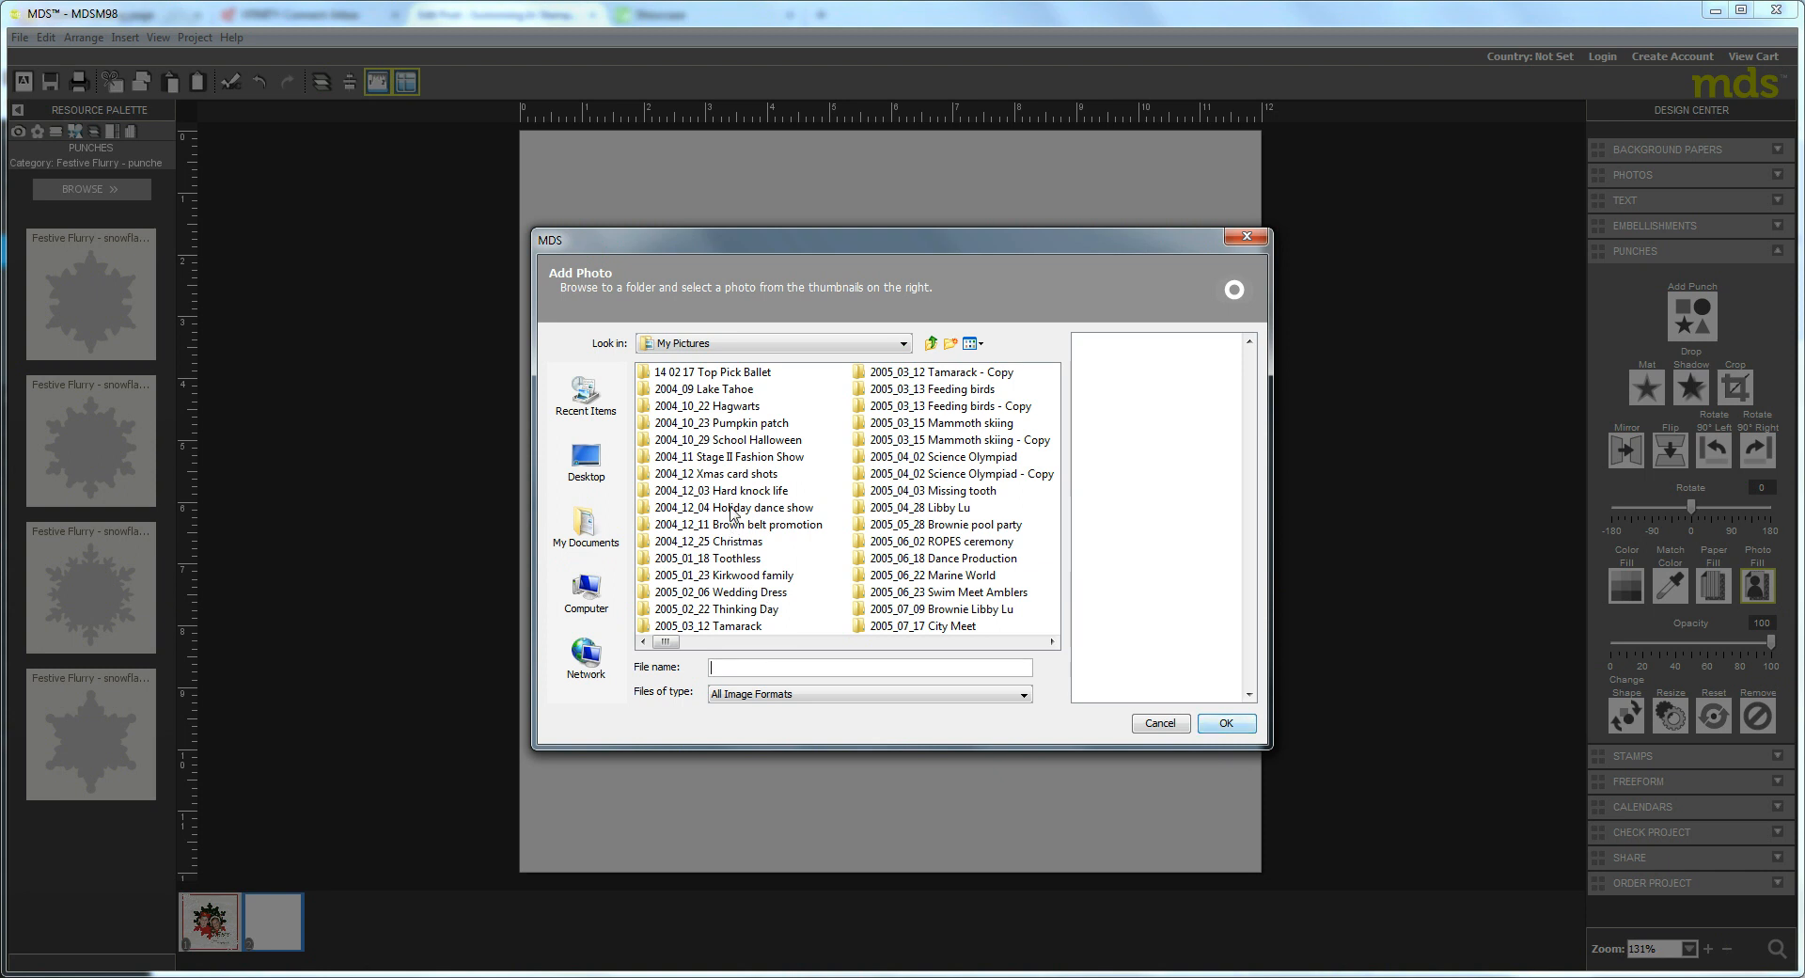
{"action": "left_click", "coordinate": [701, 475]}
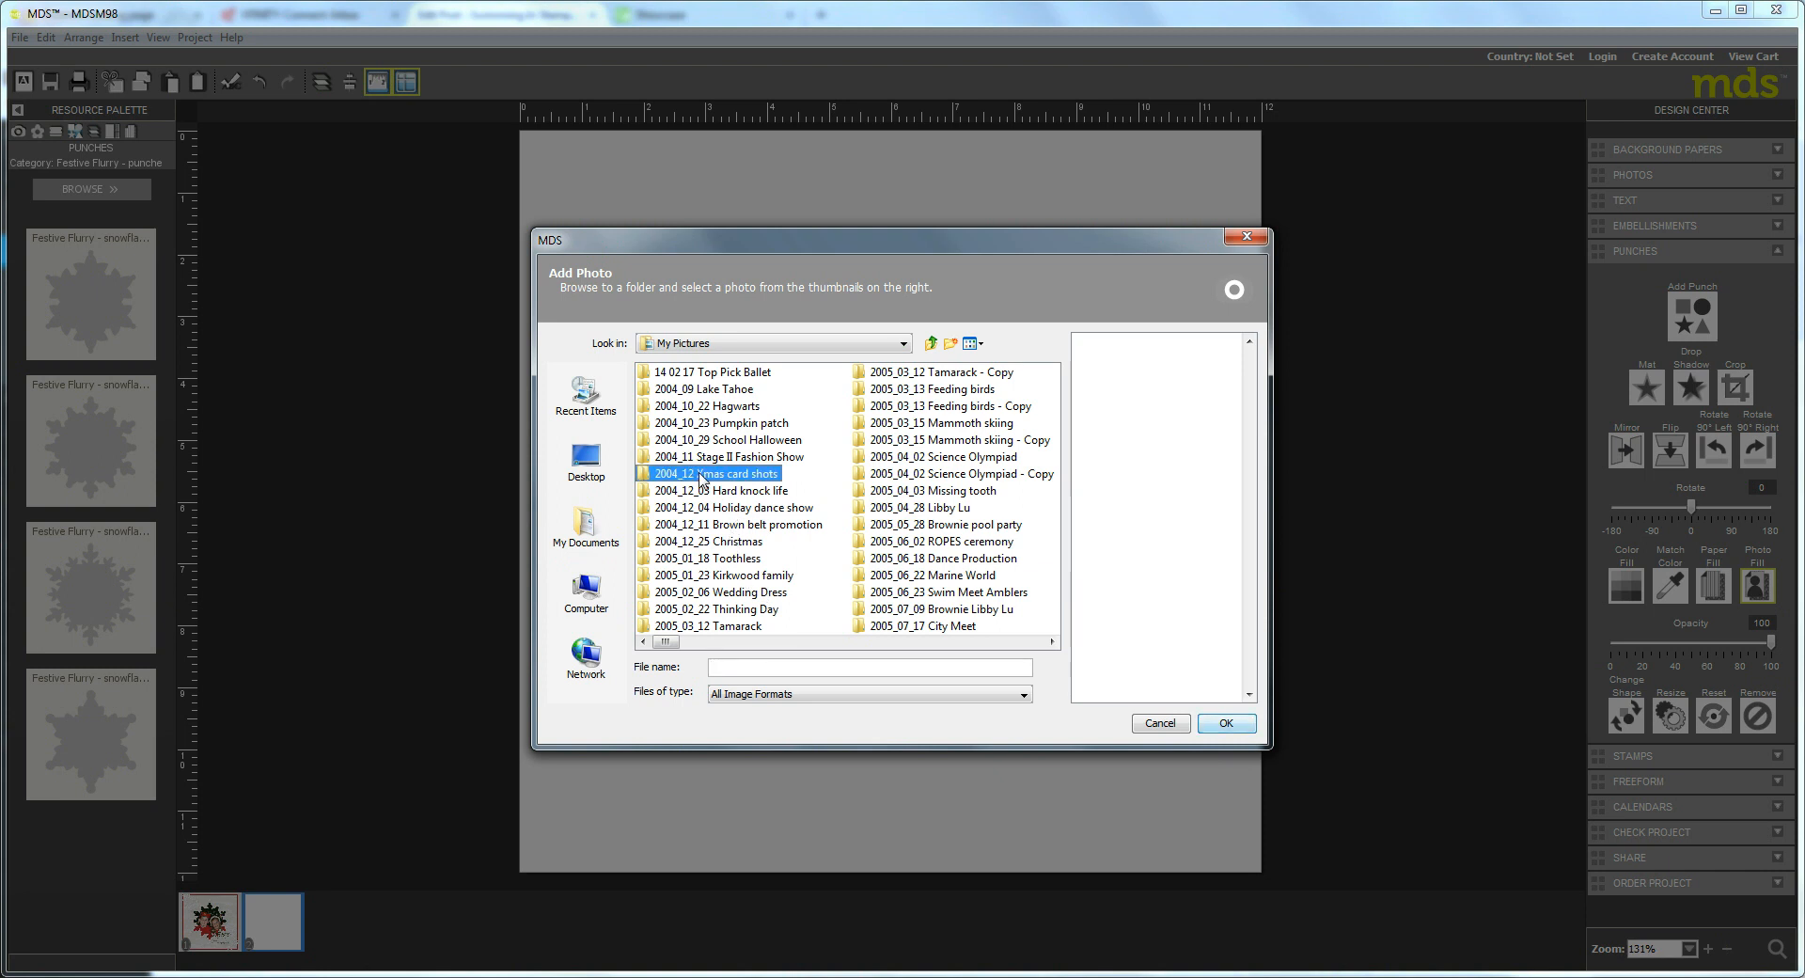
{"action": "double_click", "coordinate": [649, 475]}
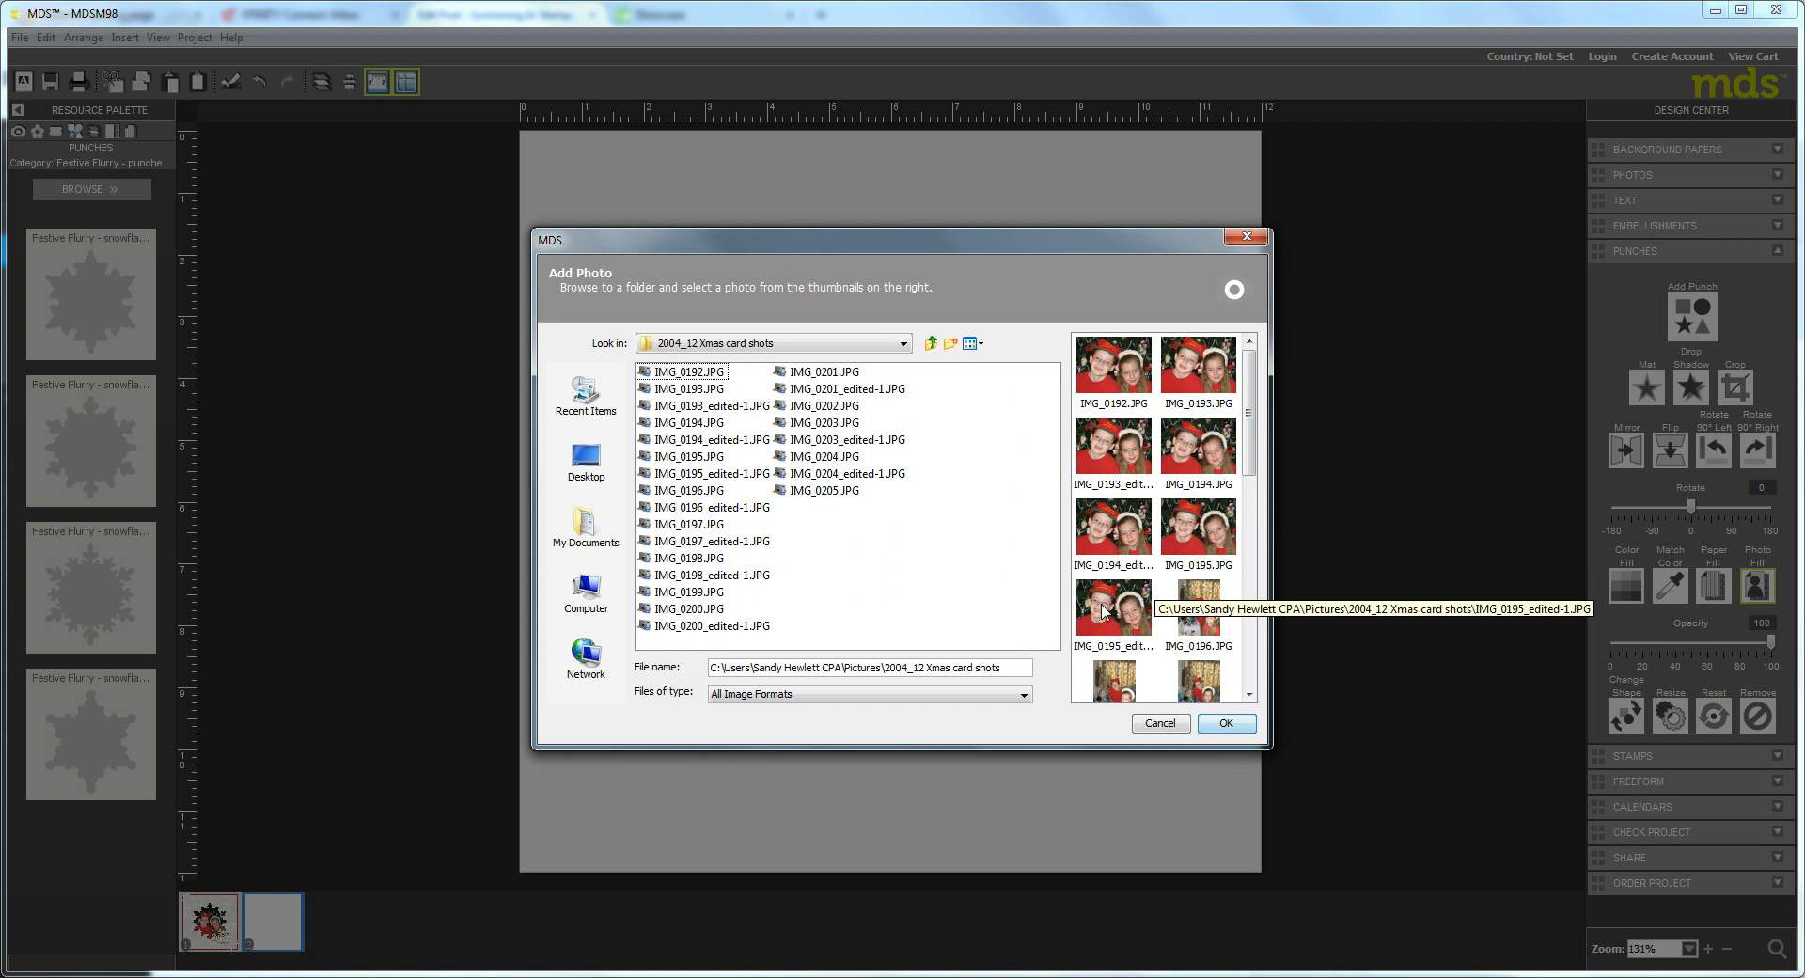
{"action": "left_click", "coordinate": [1104, 611]}
{"action": "left_click", "coordinate": [1226, 723]}
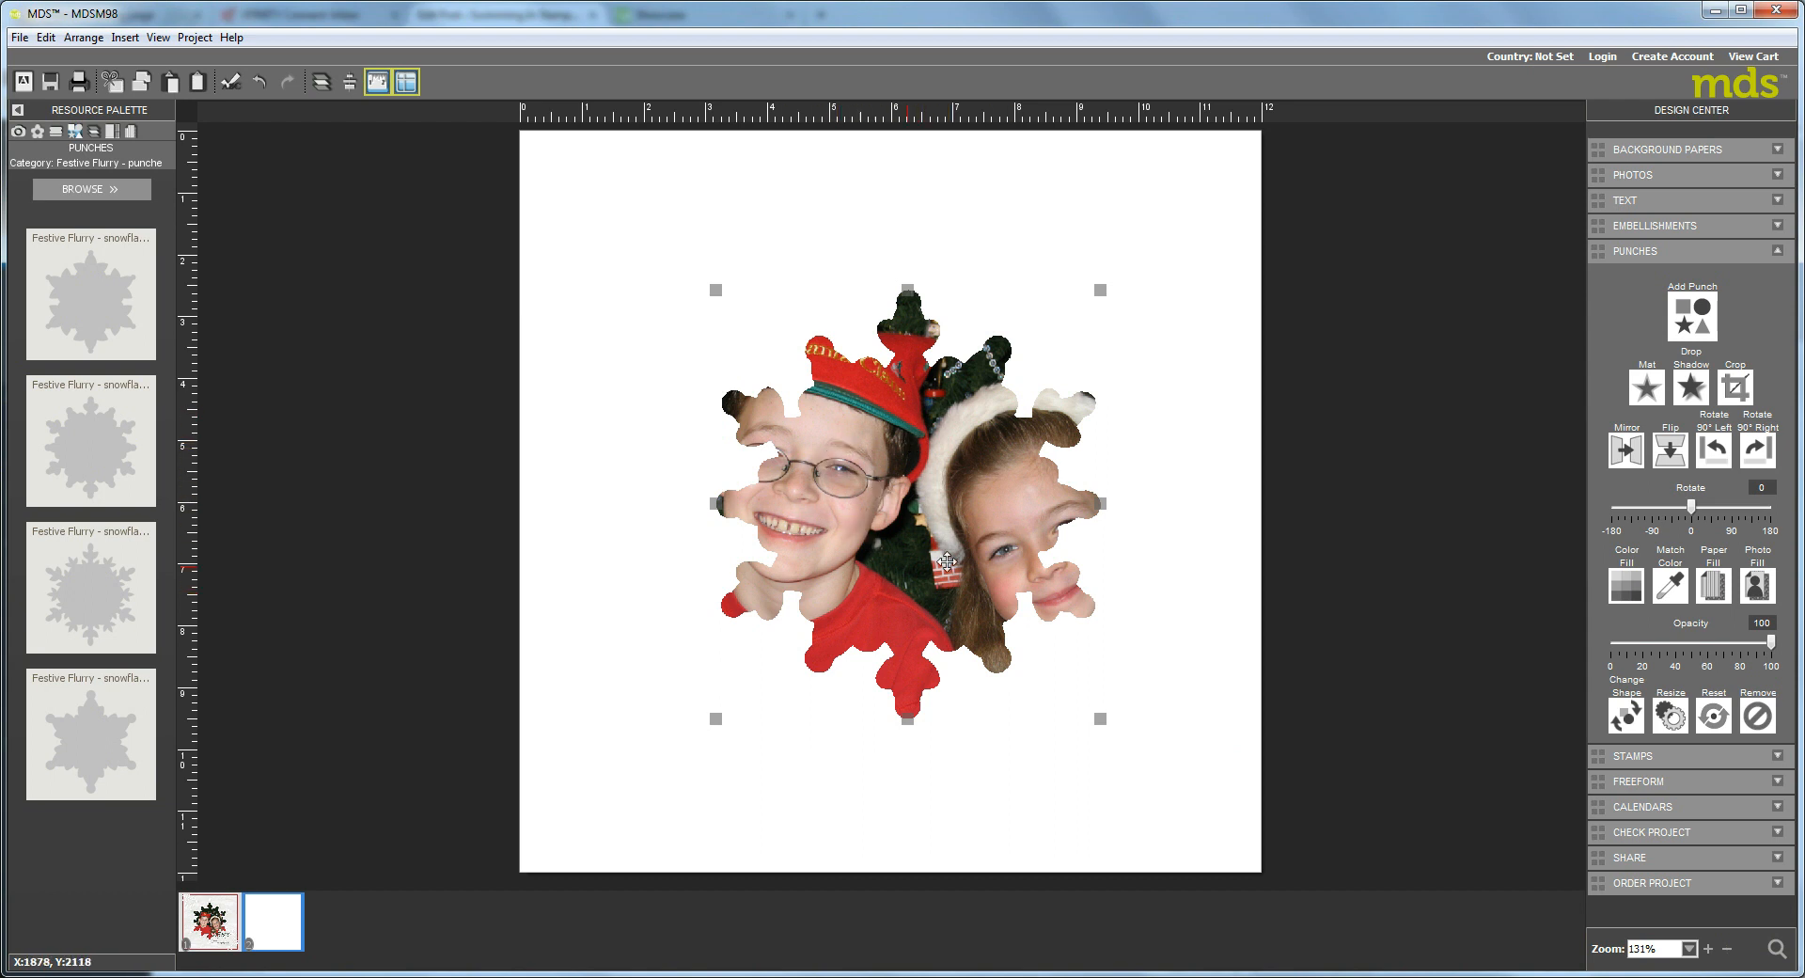
Edit the punch's photo fill and zoom the photo out five levels so both children fit inside the snowflake
{"action": "double_click", "coordinate": [895, 512]}
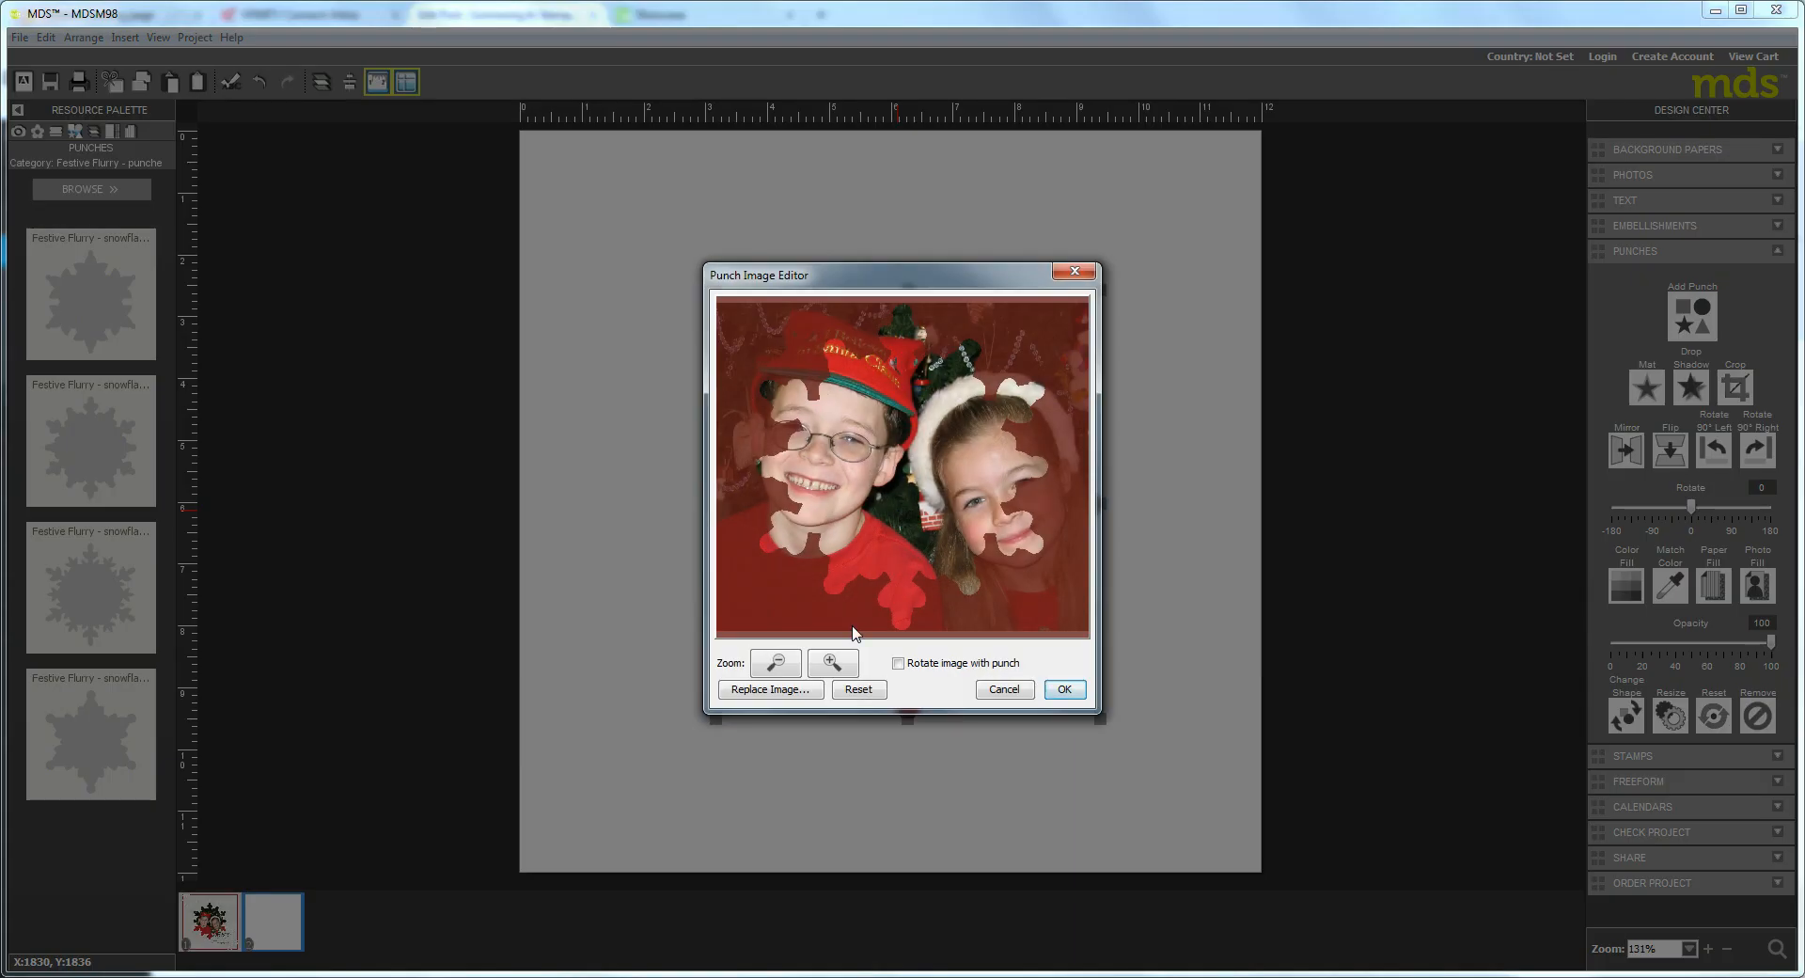
{"action": "left_click", "coordinate": [775, 663]}
{"action": "left_click", "coordinate": [775, 664]}
{"action": "left_click", "coordinate": [775, 664]}
{"action": "left_click", "coordinate": [775, 665]}
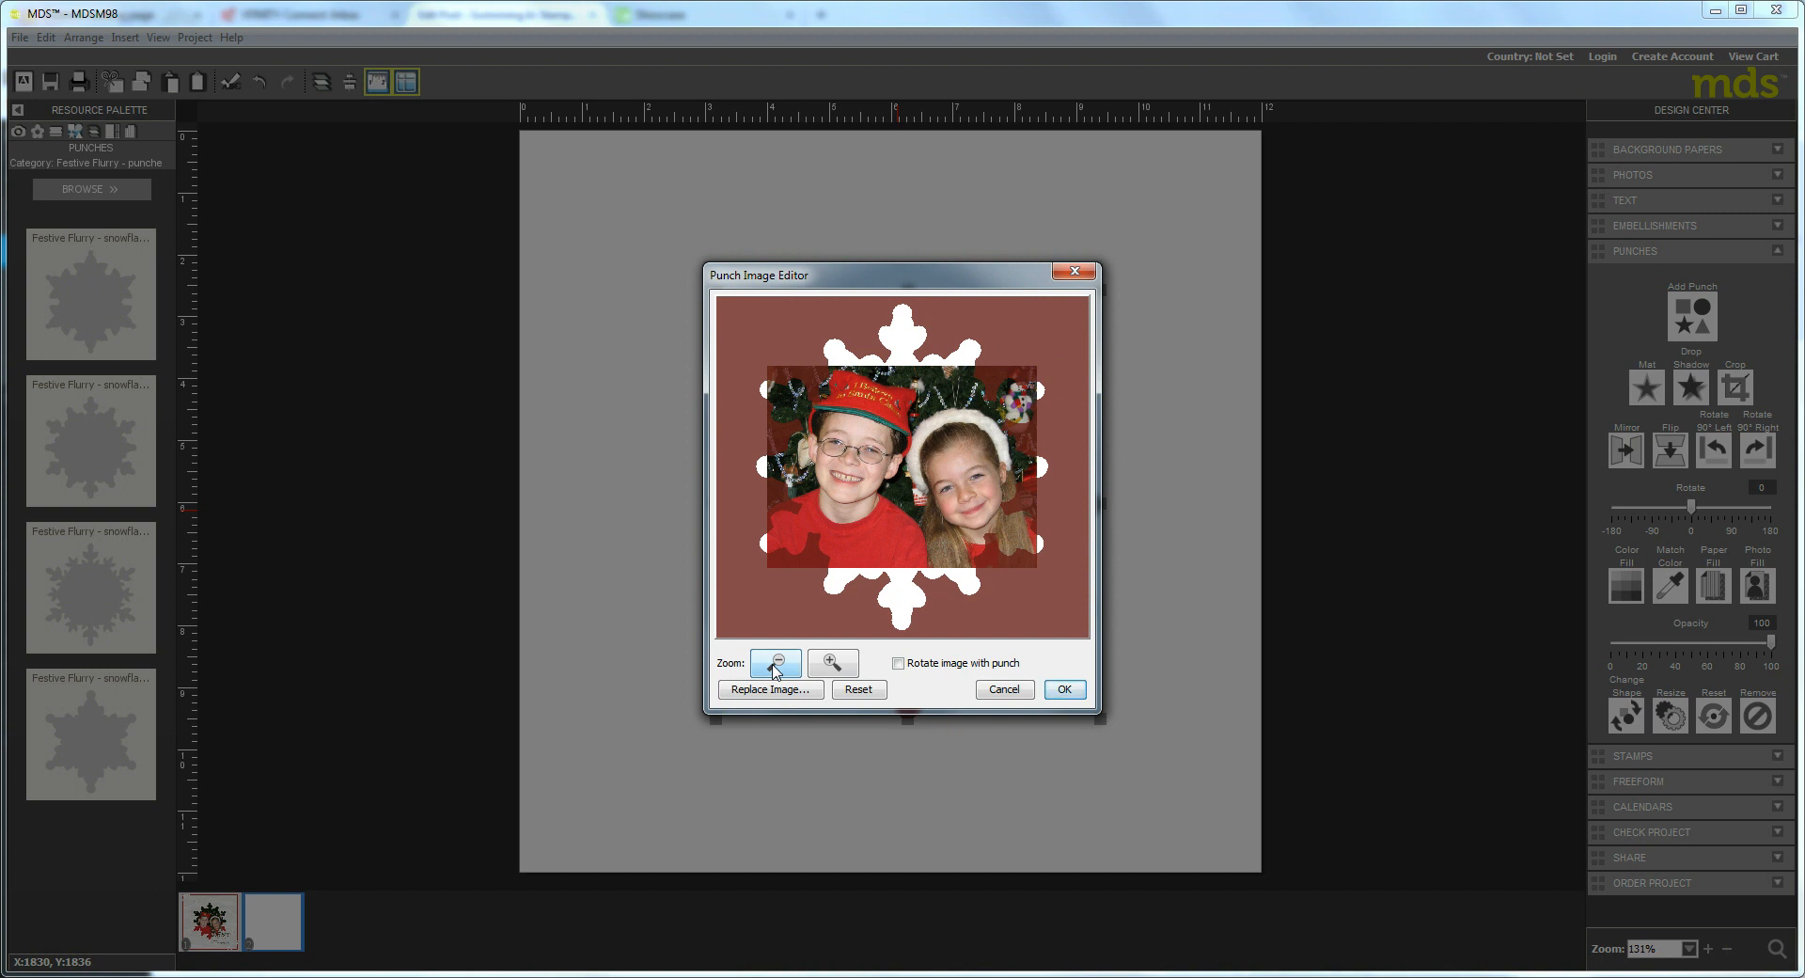
{"action": "left_click", "coordinate": [774, 663]}
Reposition the photo slightly lower in the snowflake, enlarge it by one zoom level, fine-tune its position and apply the image edit
{"action": "left_click_drag", "start_coordinate": [922, 498], "coordinate": [917, 514]}
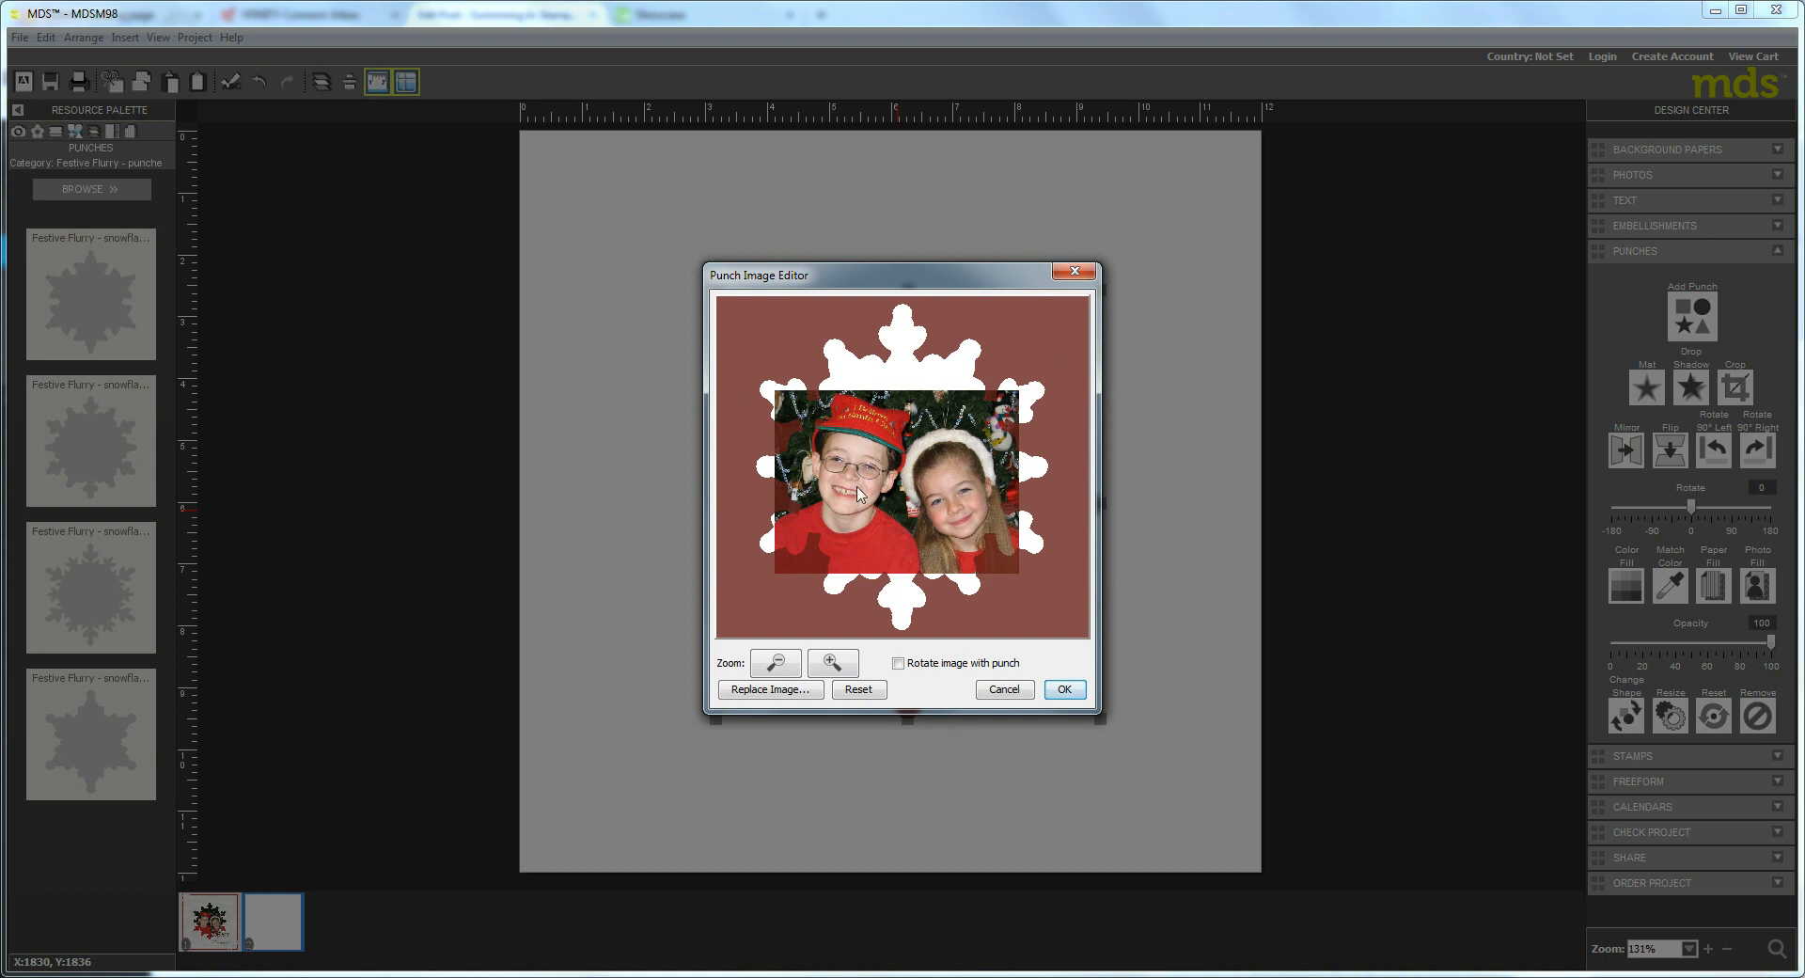
{"action": "left_click_drag", "start_coordinate": [873, 485], "coordinate": [867, 486]}
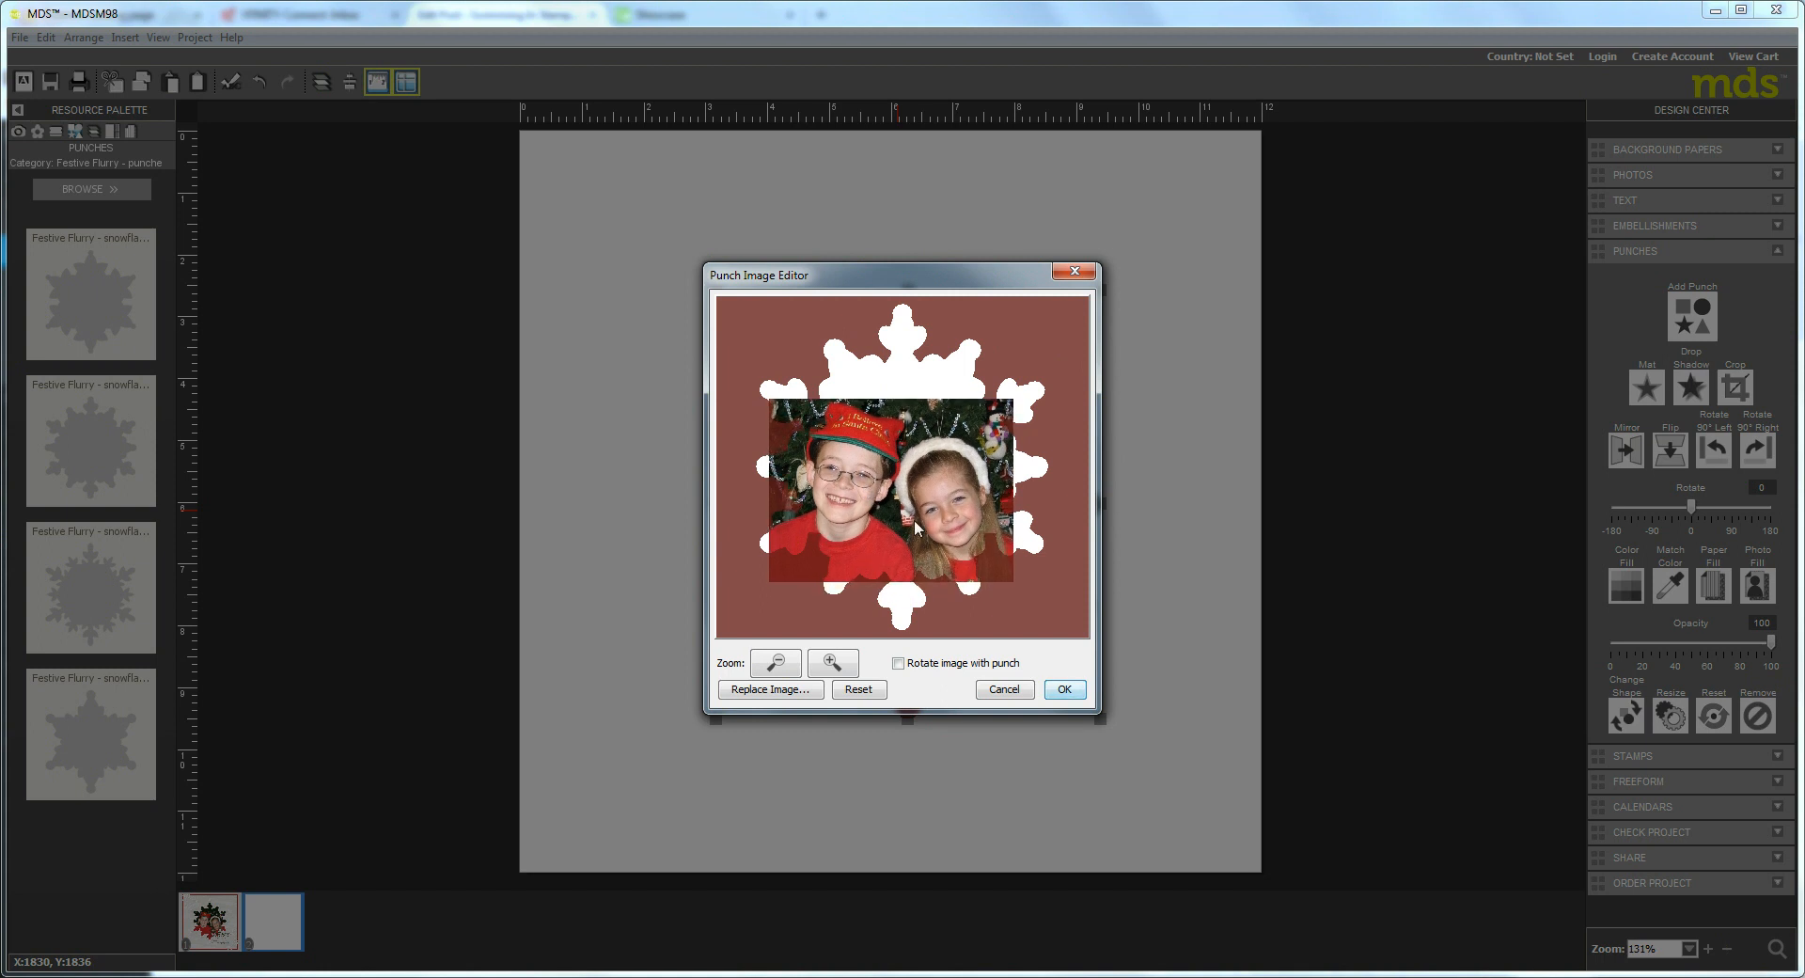
{"action": "left_click", "coordinate": [833, 664]}
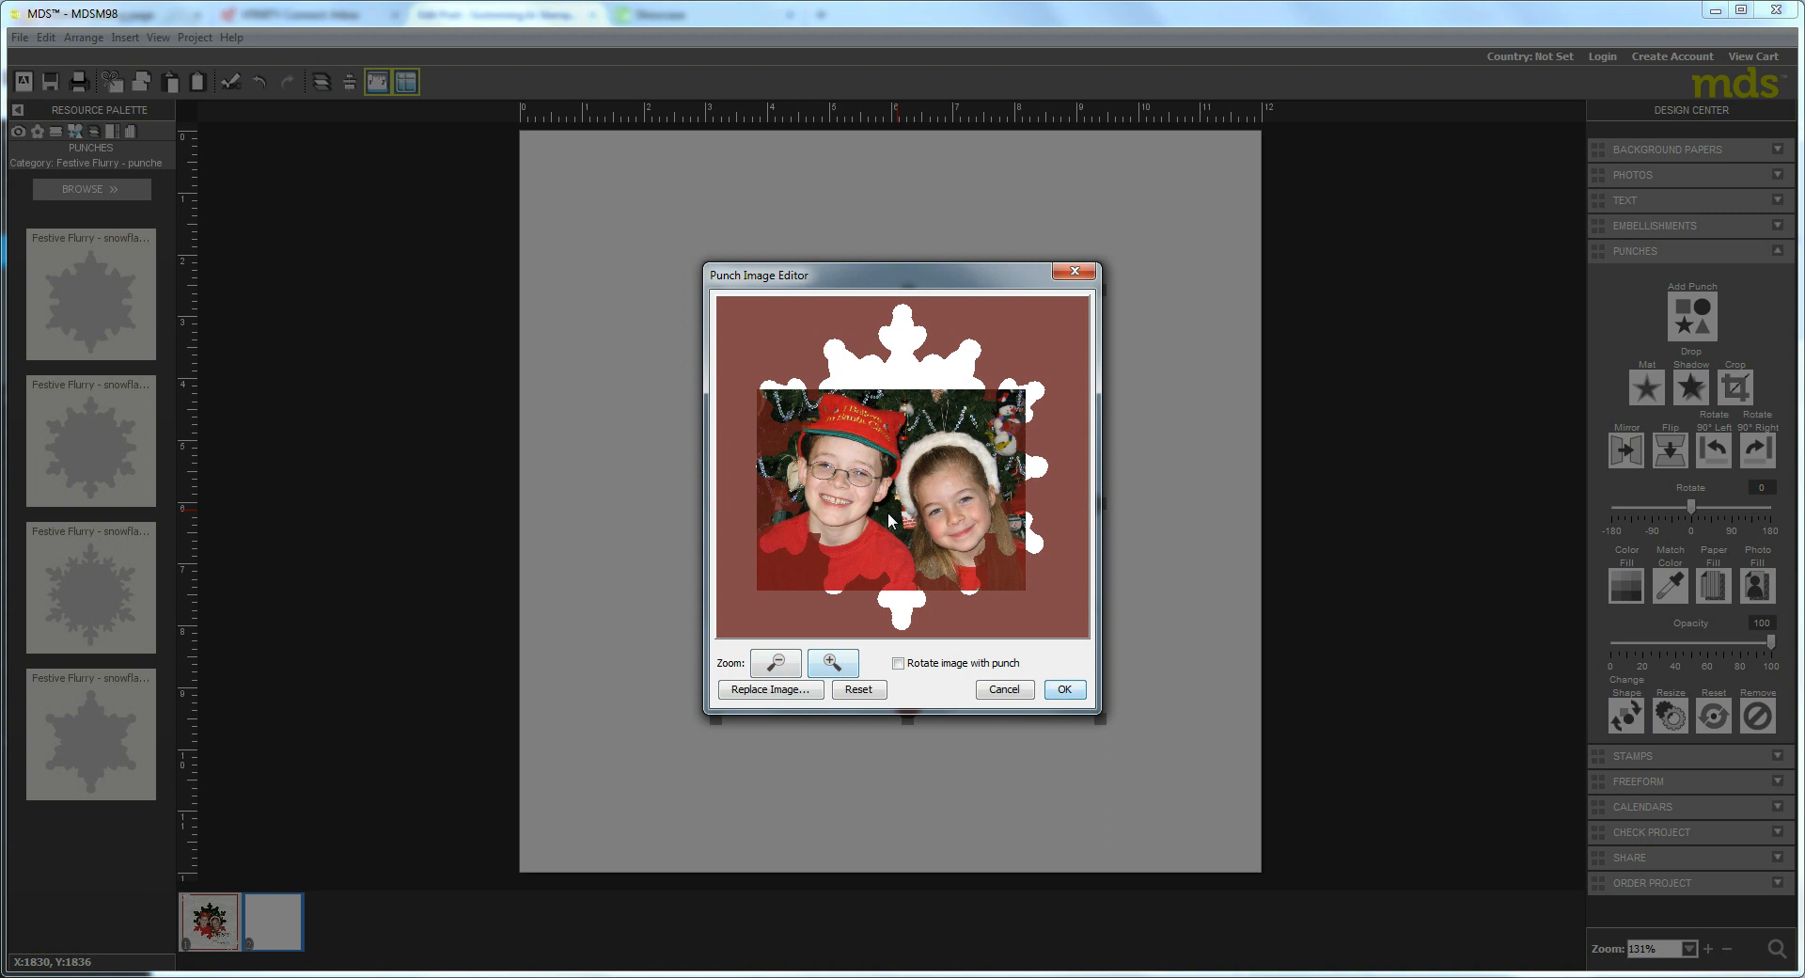
{"action": "left_click_drag", "start_coordinate": [888, 492], "coordinate": [884, 504]}
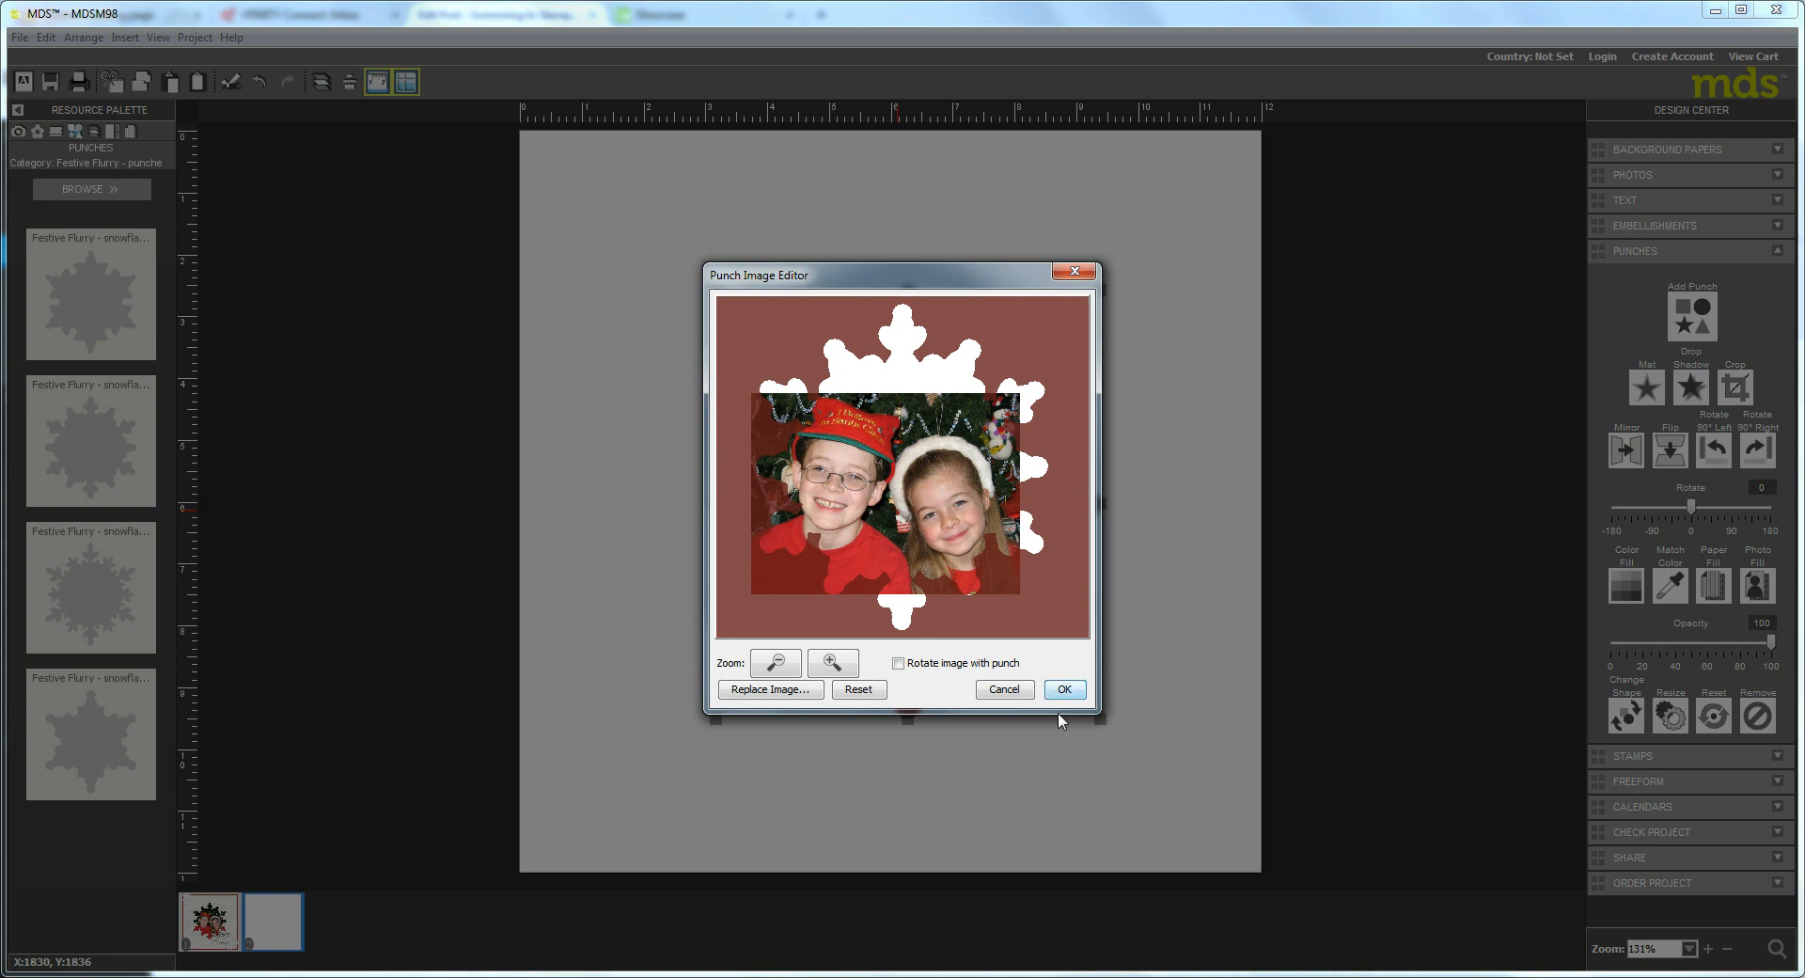
{"action": "key", "text": "Right"}
{"action": "key", "text": "Right"}
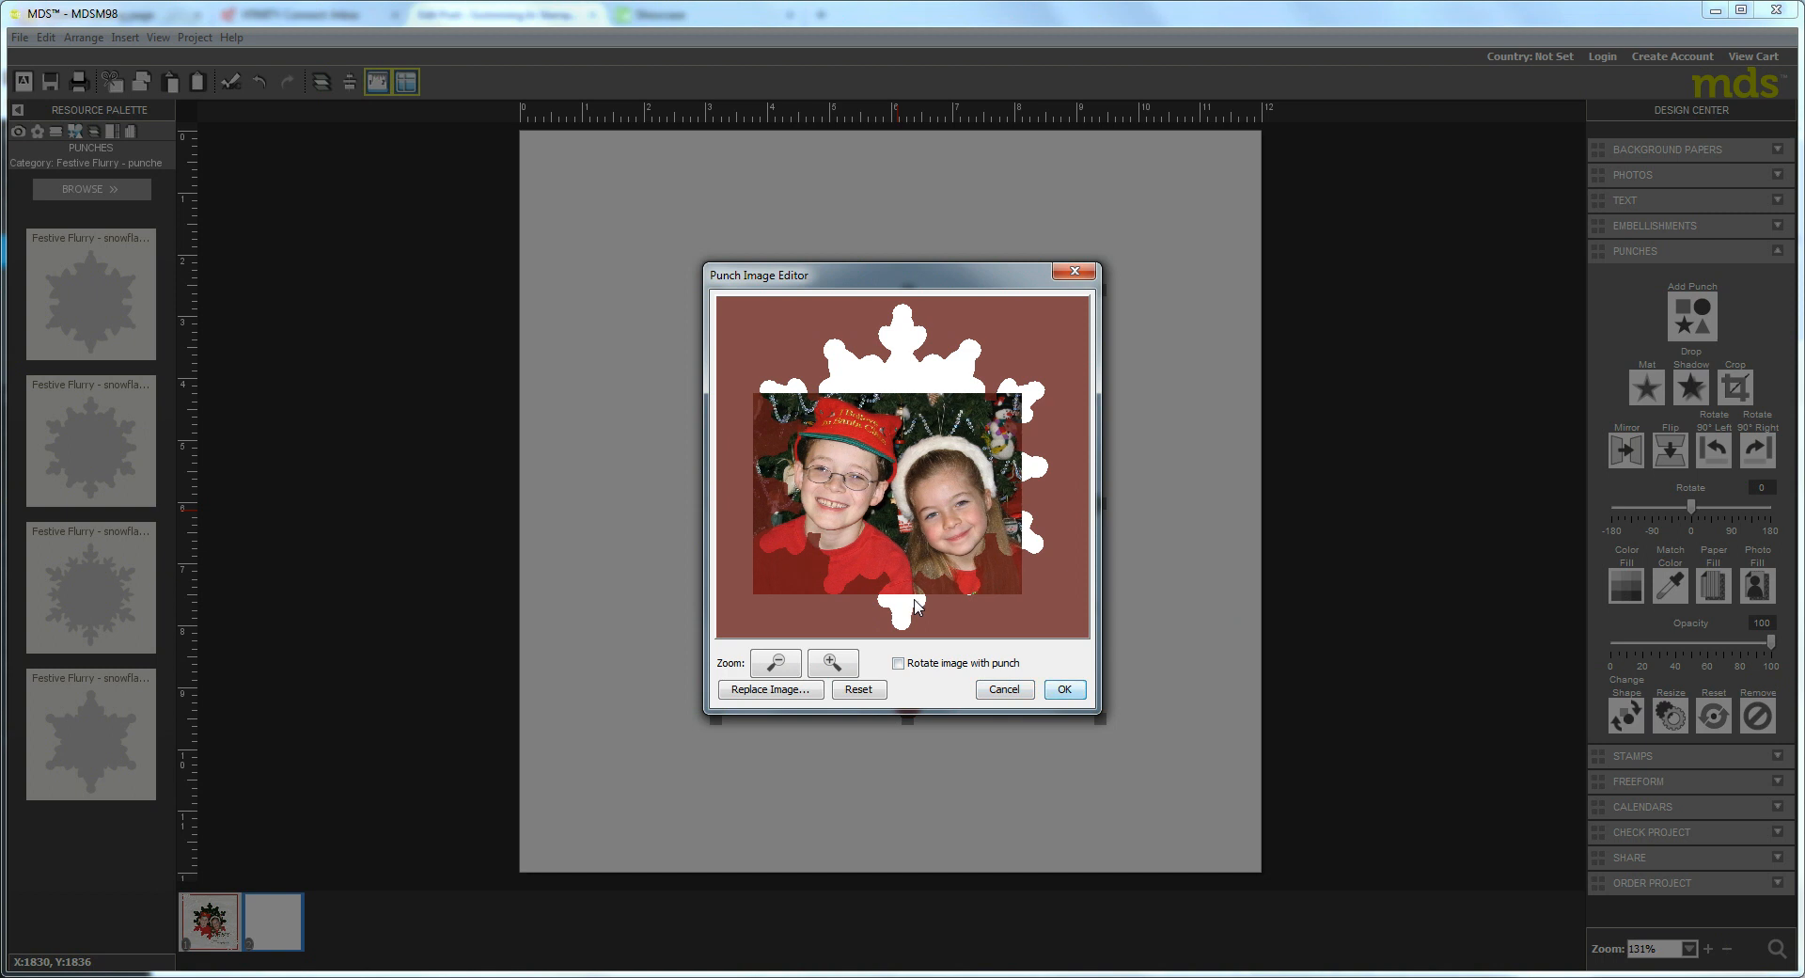
{"action": "left_click", "coordinate": [1076, 696]}
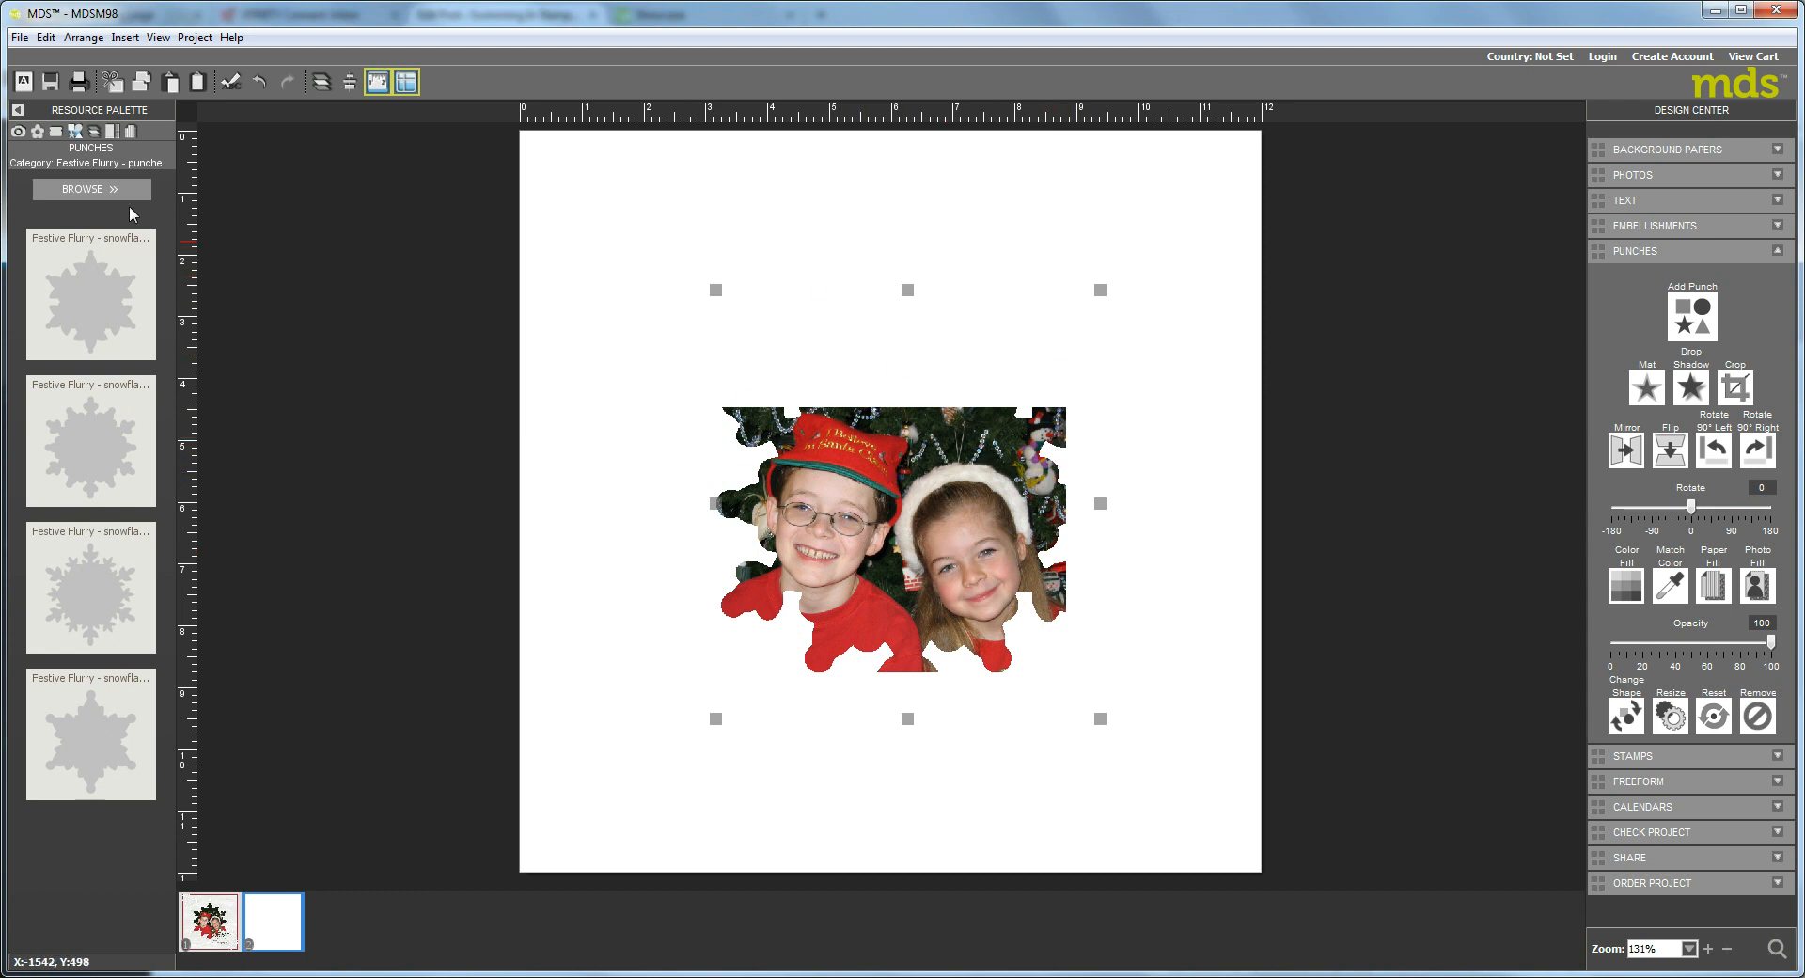
Copy the photo-filled snowflake and paste the duplicate in place
{"action": "left_click", "coordinate": [46, 39]}
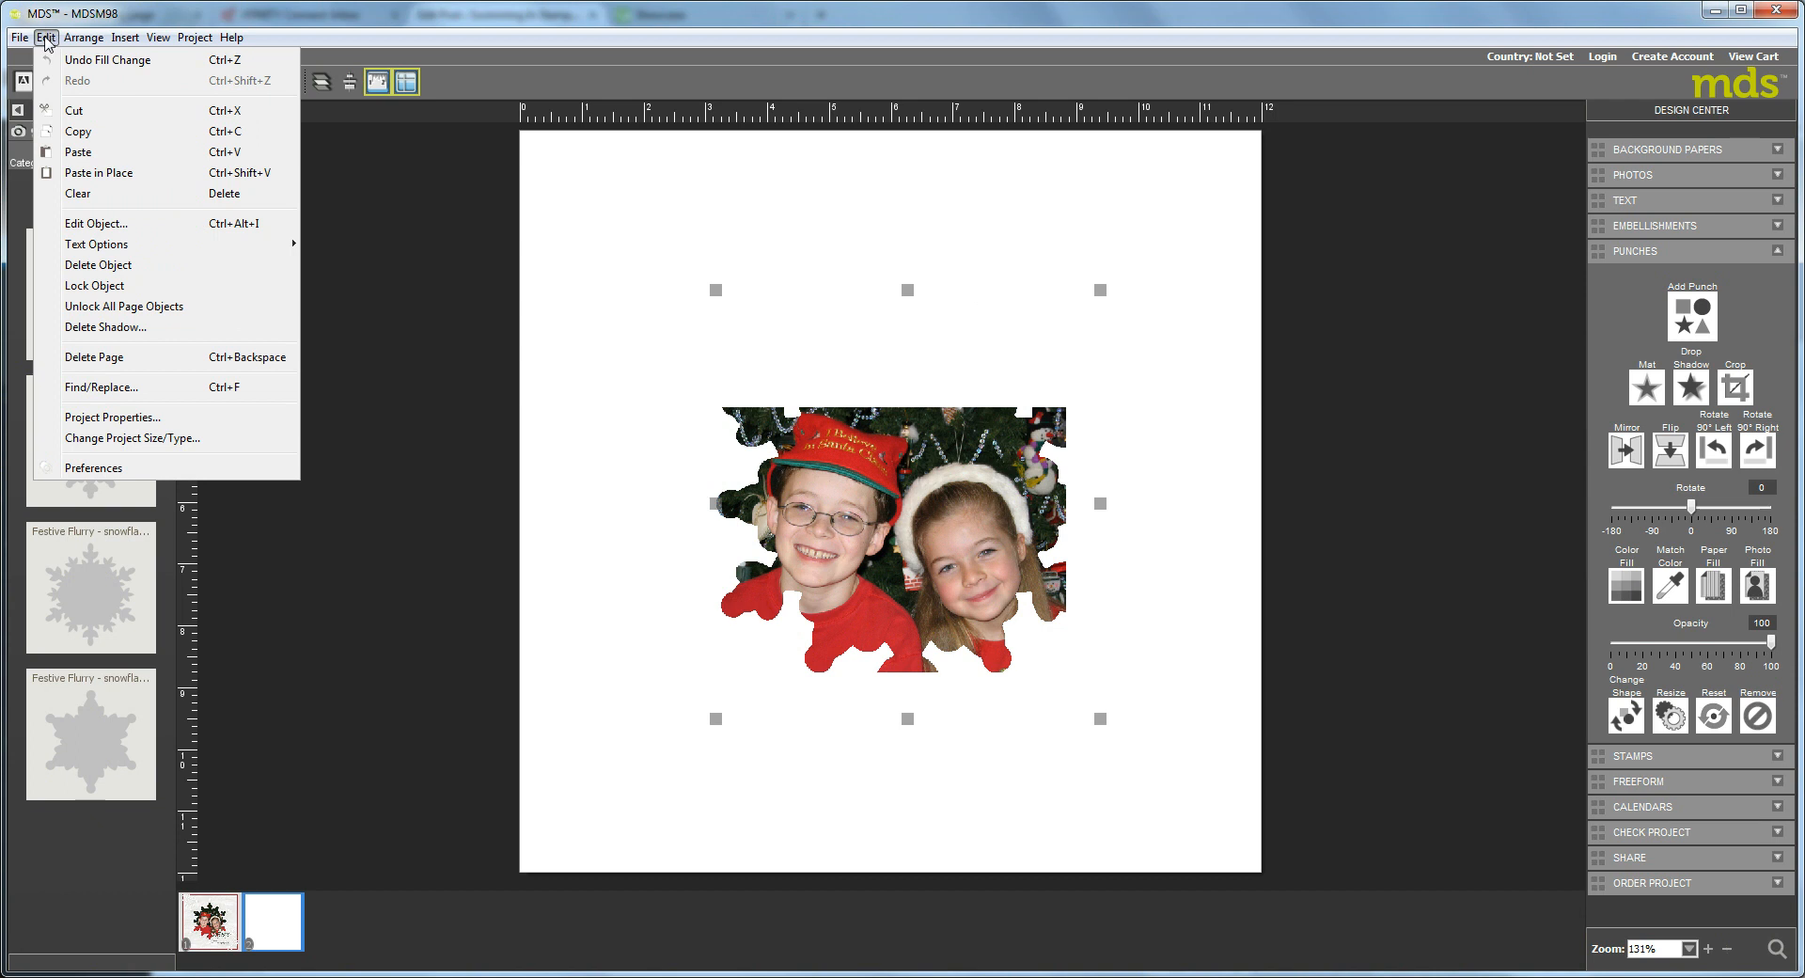
{"action": "left_click", "coordinate": [75, 133]}
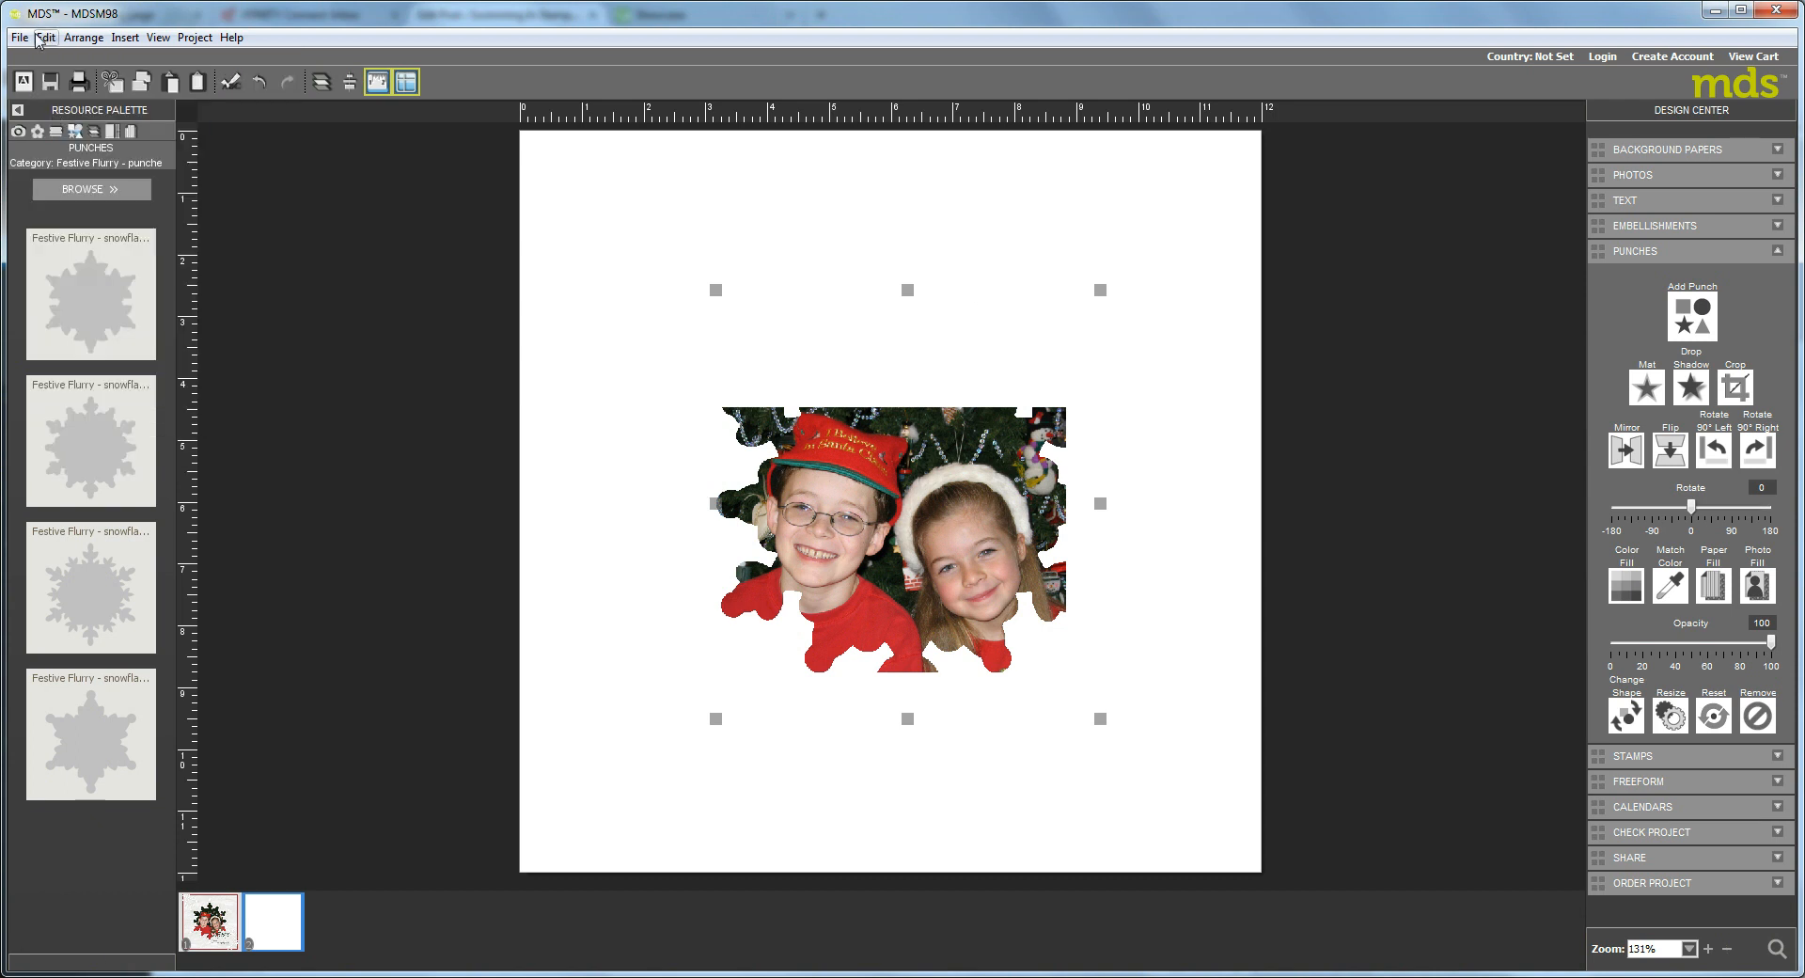
{"action": "left_click", "coordinate": [36, 40]}
{"action": "left_click", "coordinate": [81, 172]}
Fill the duplicate snowflake with the red sampled from the children's shirts in the photo
{"action": "left_click", "coordinate": [1631, 587]}
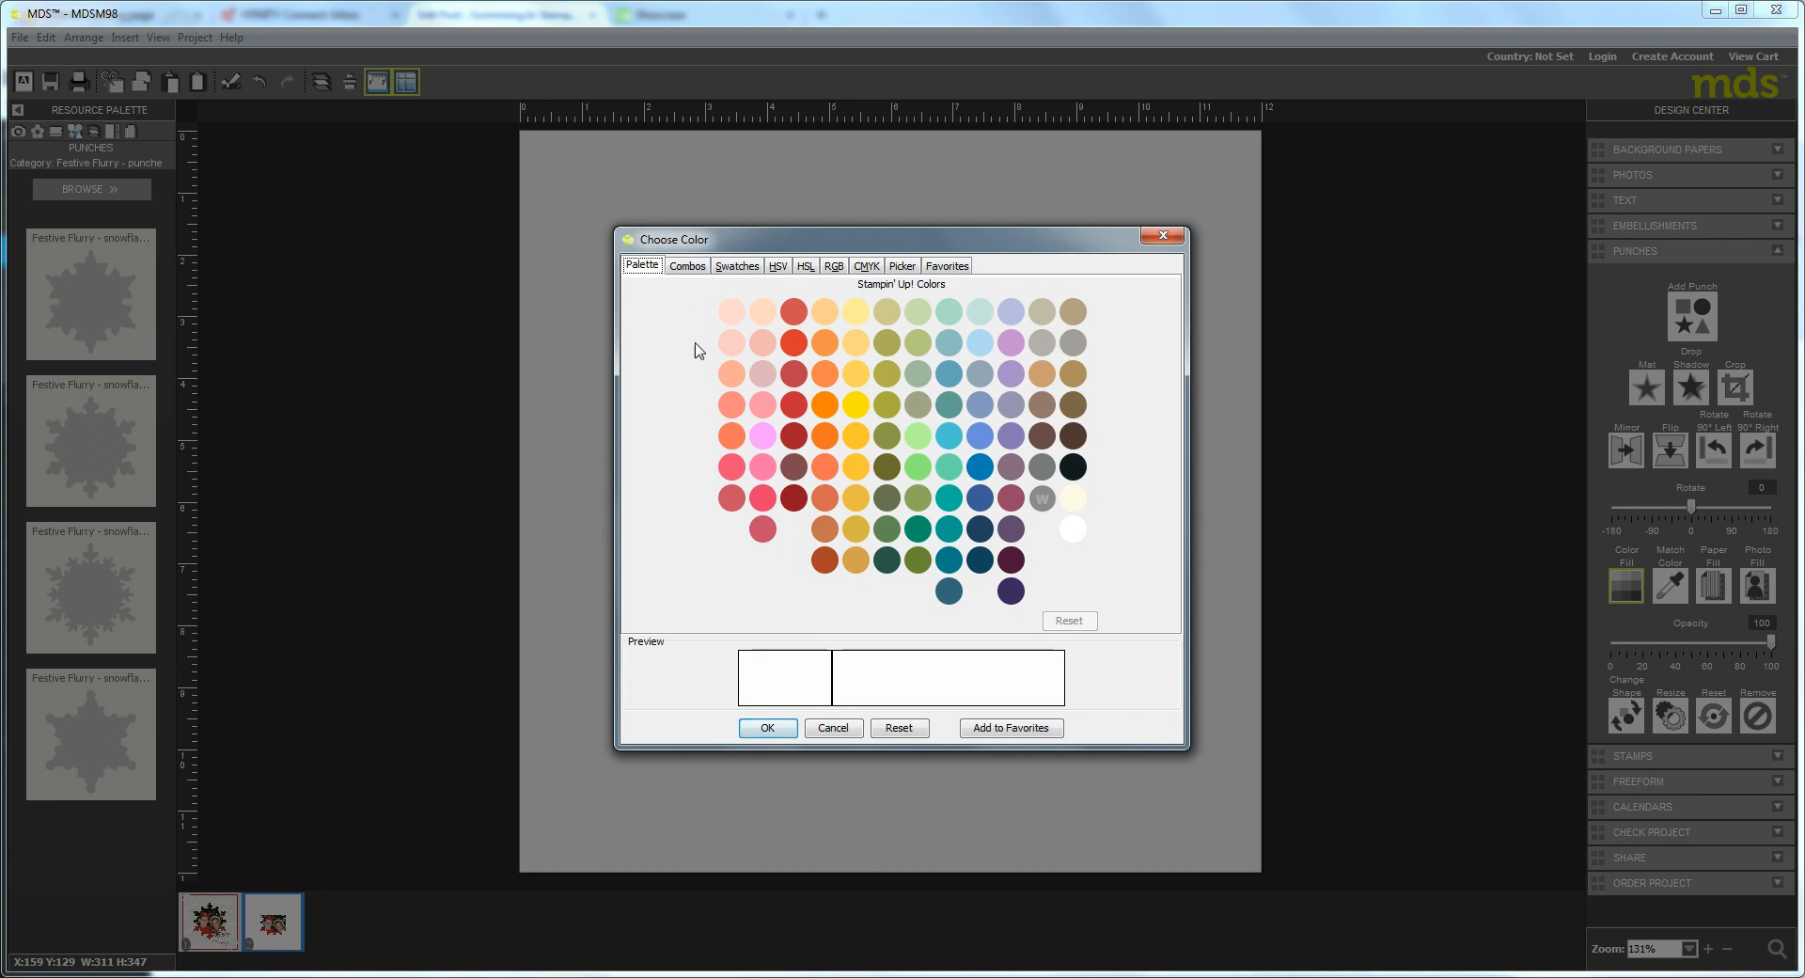
{"action": "left_click", "coordinate": [903, 267]}
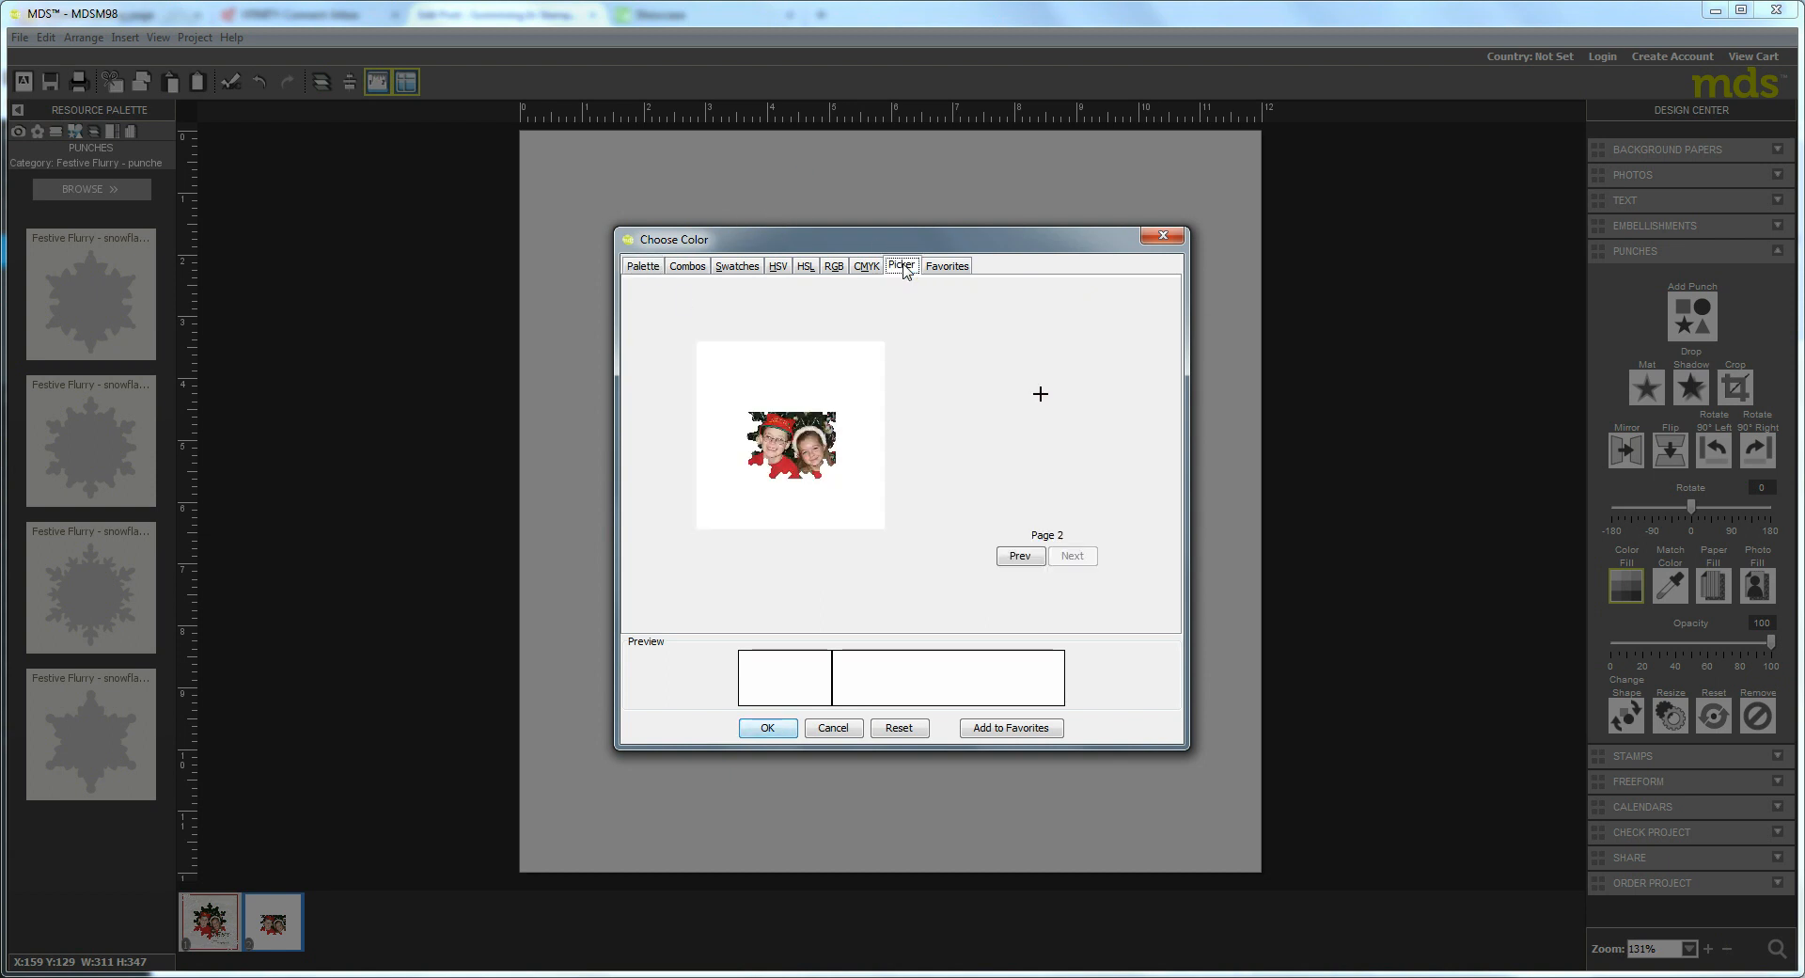
{"action": "left_click", "coordinate": [780, 477]}
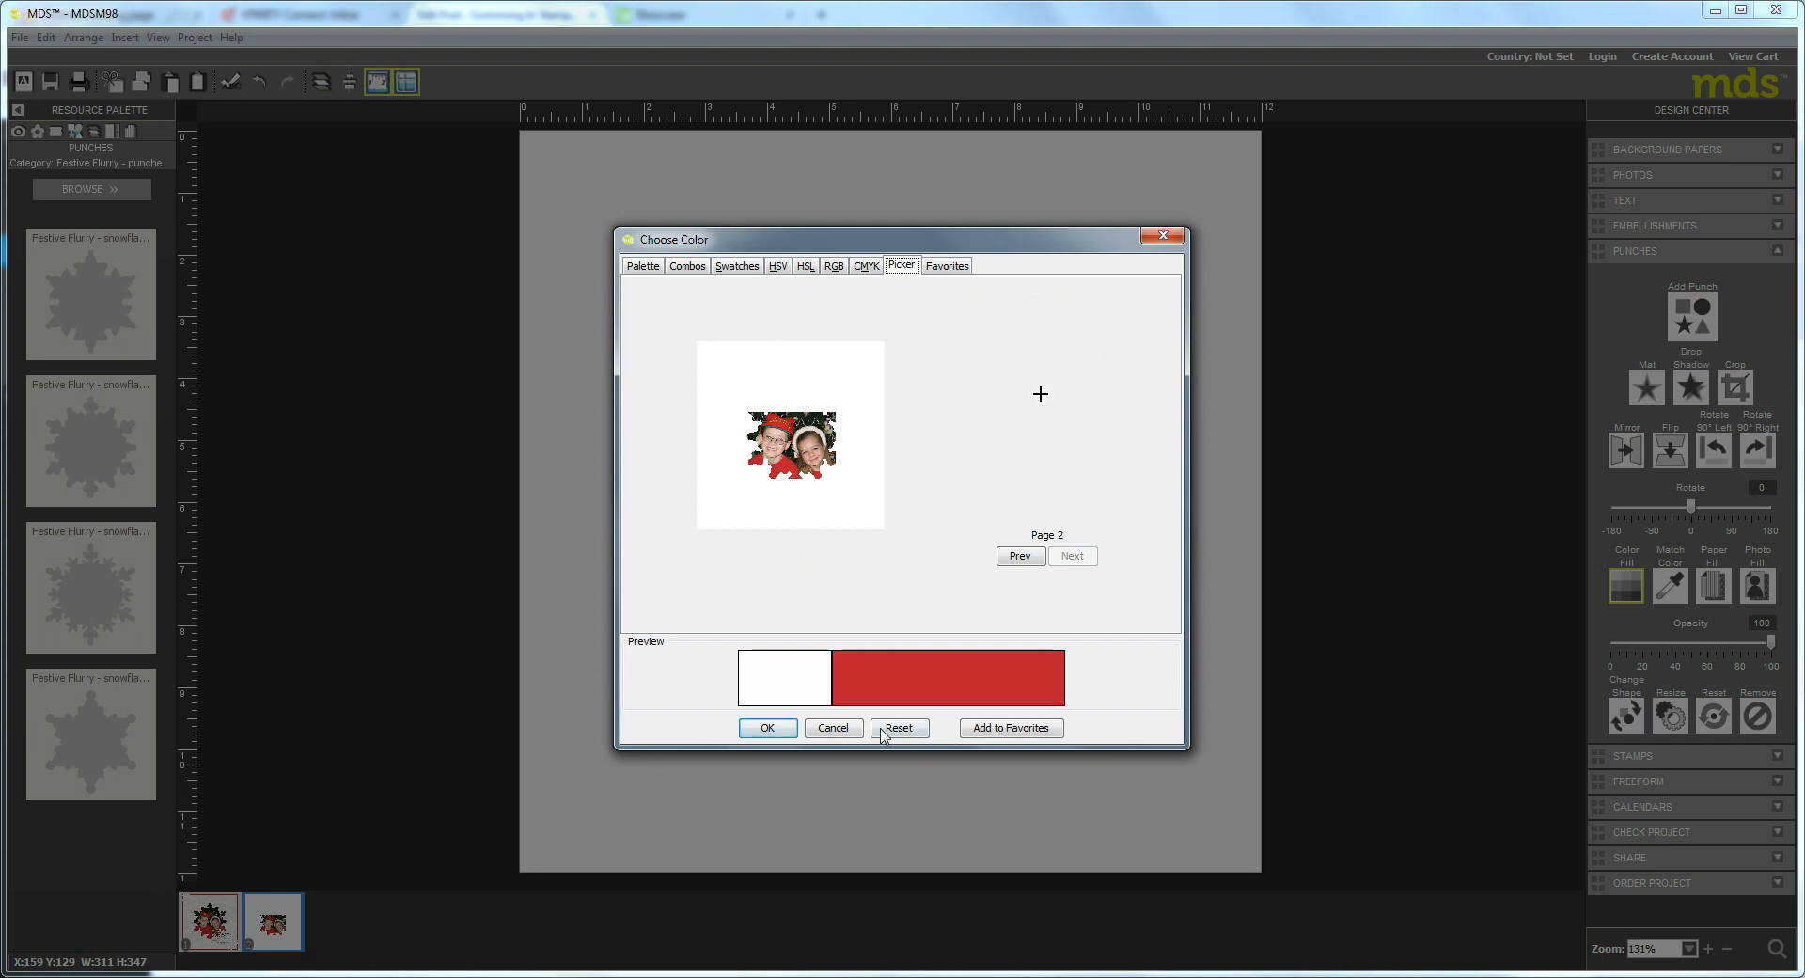
{"action": "left_click", "coordinate": [771, 728]}
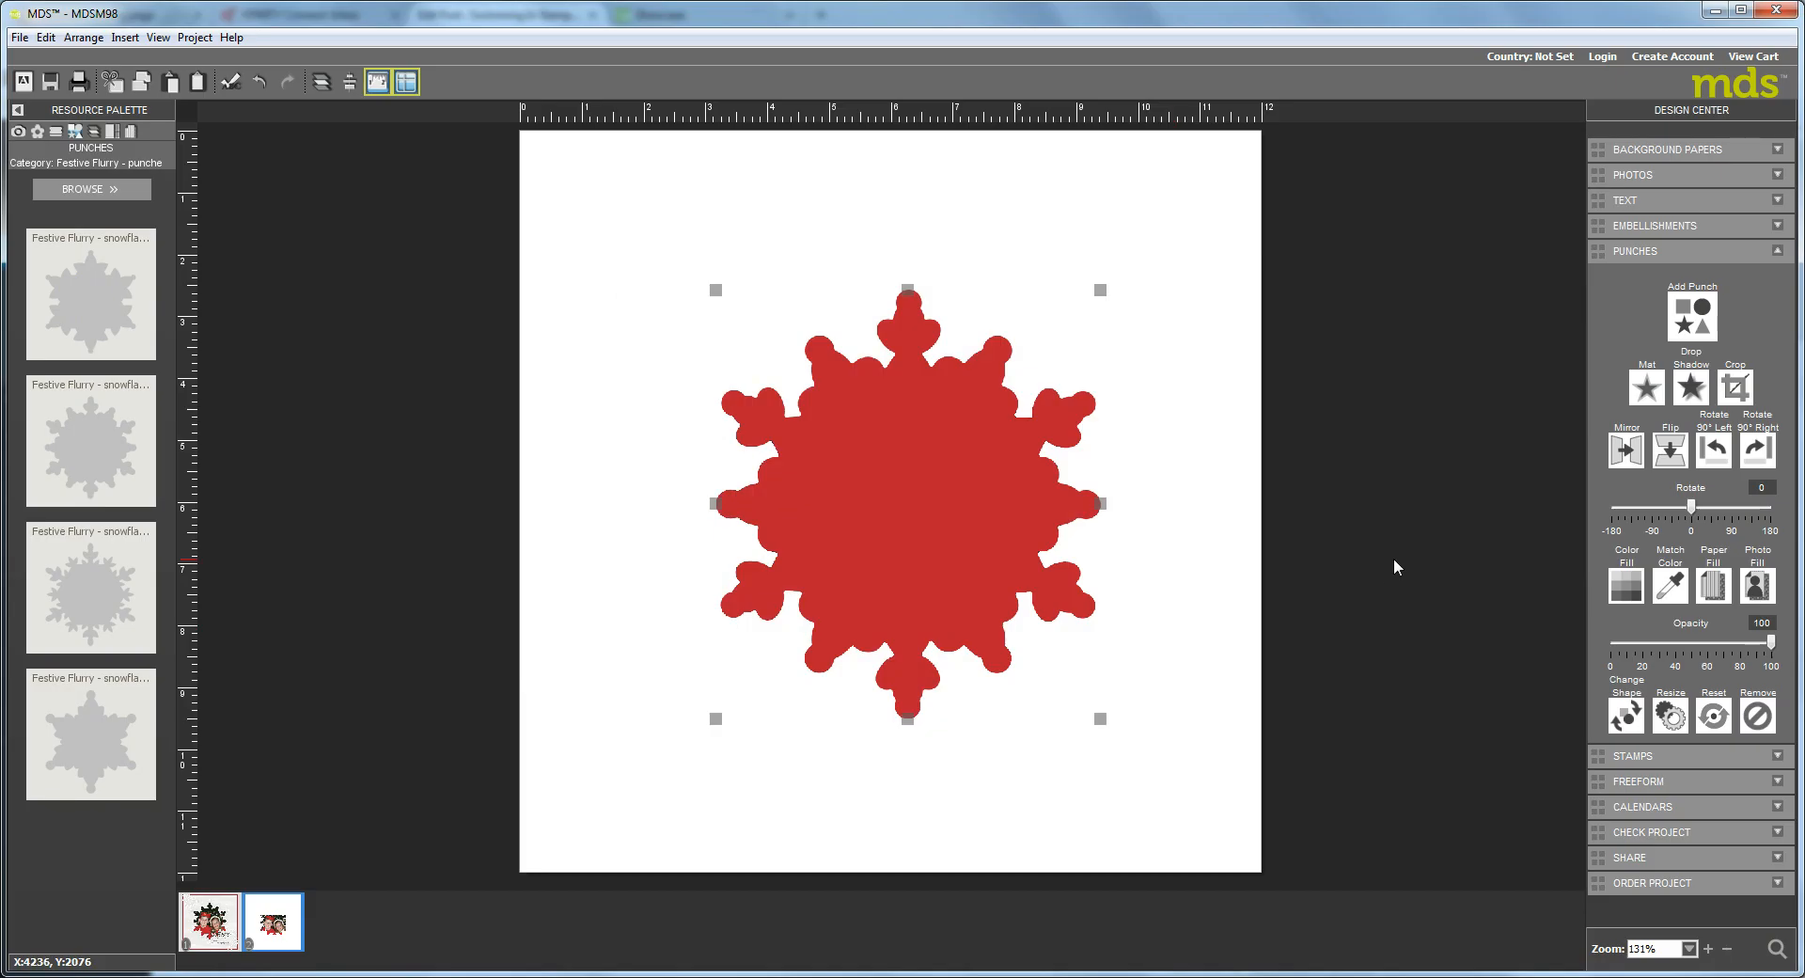
Crop the red snowflake to about its bottom 40 percent and move its layer beneath the photo-filled snowflake
{"action": "left_click", "coordinate": [1735, 387]}
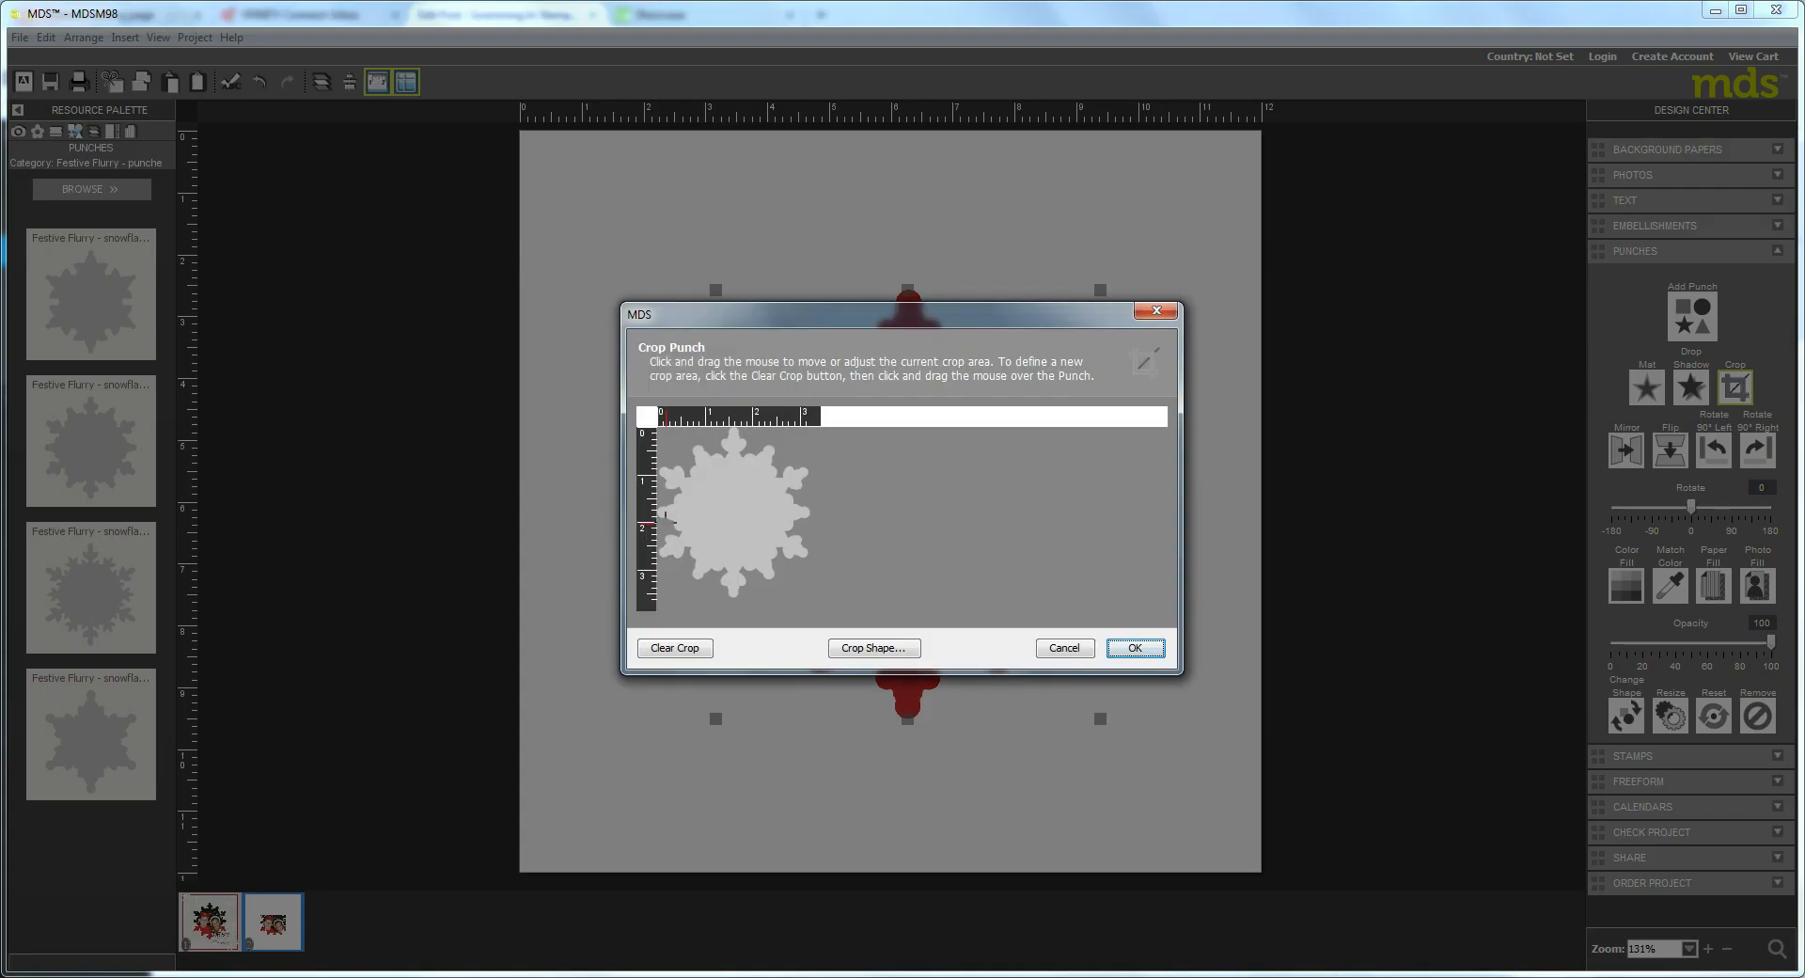
{"action": "left_click_drag", "start_coordinate": [662, 532], "coordinate": [812, 599]}
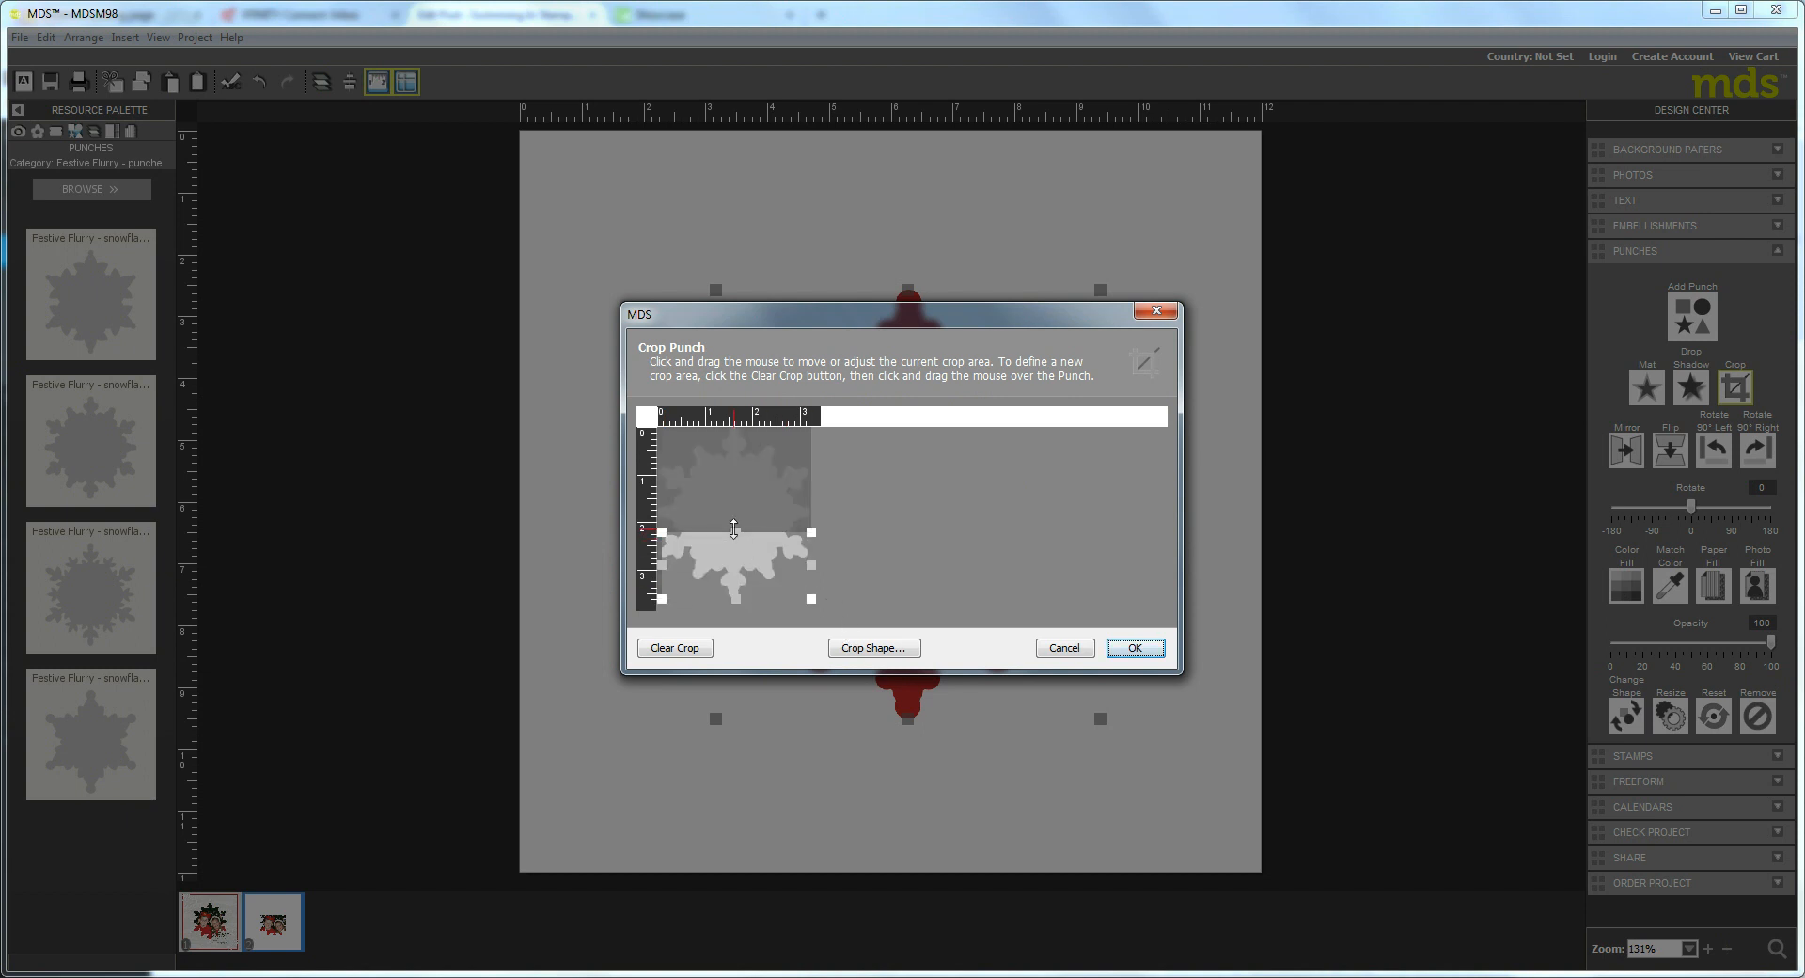
{"action": "left_click_drag", "start_coordinate": [699, 569], "coordinate": [670, 571]}
{"action": "left_click_drag", "start_coordinate": [805, 569], "coordinate": [810, 570]}
{"action": "left_click", "coordinate": [1131, 649]}
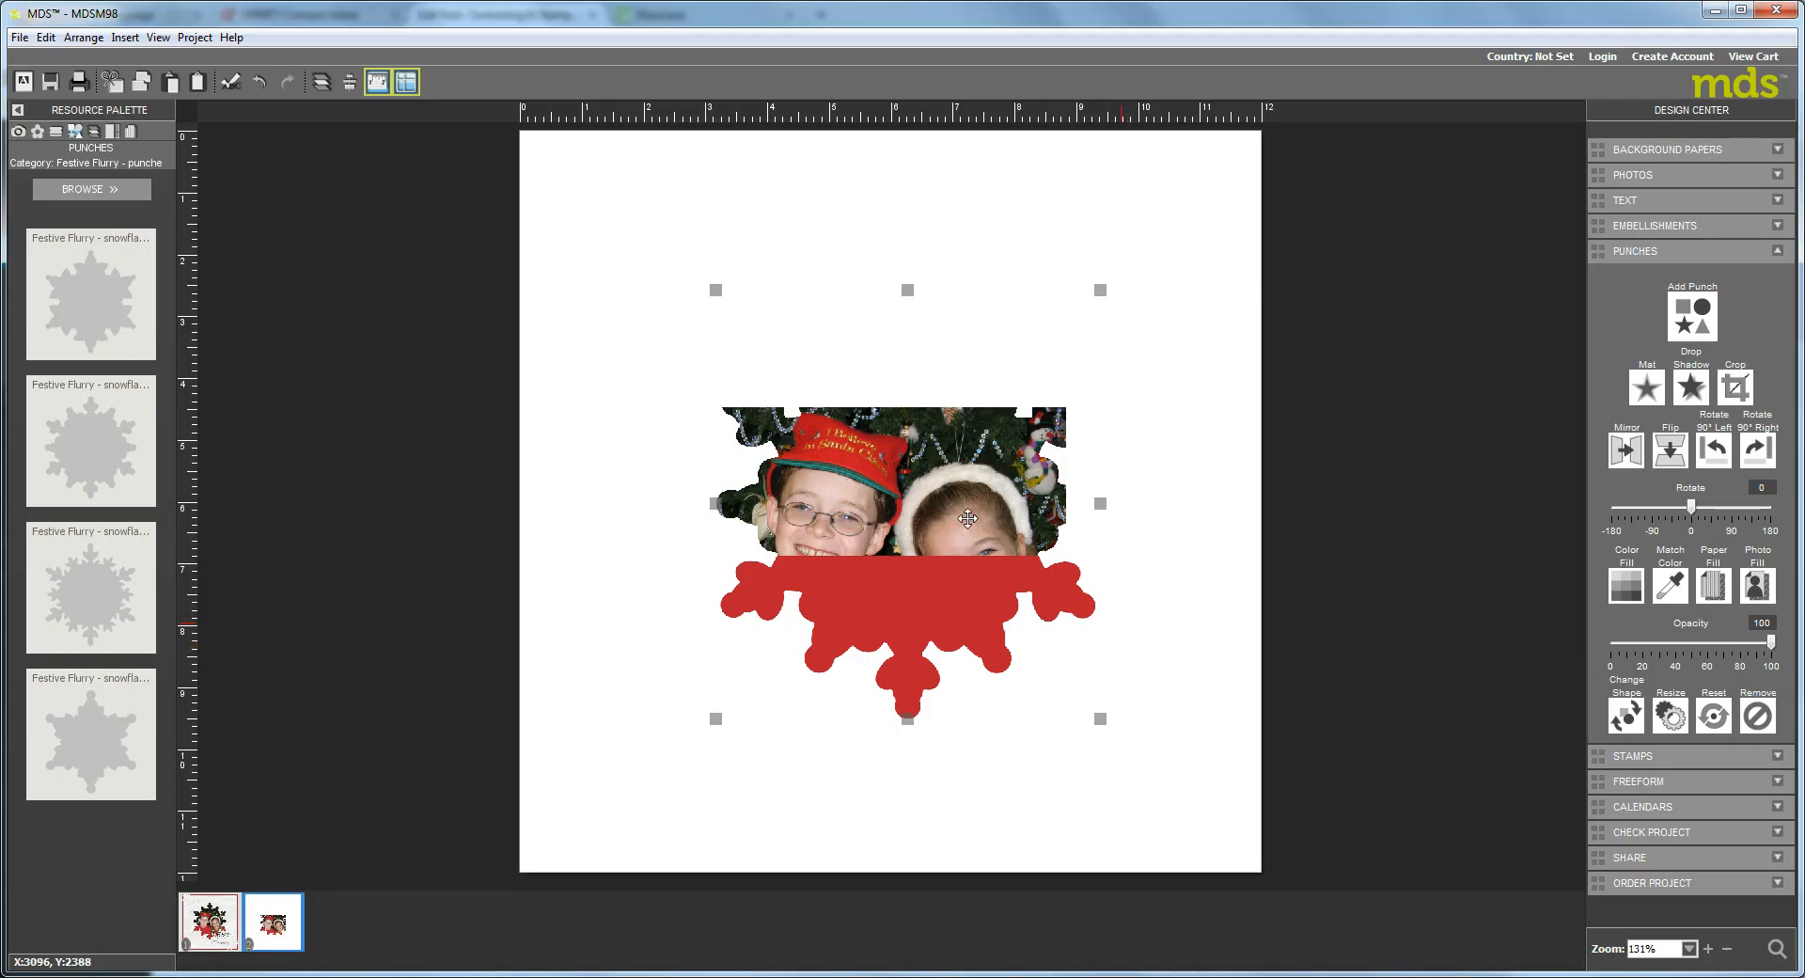
{"action": "left_click", "coordinate": [94, 133]}
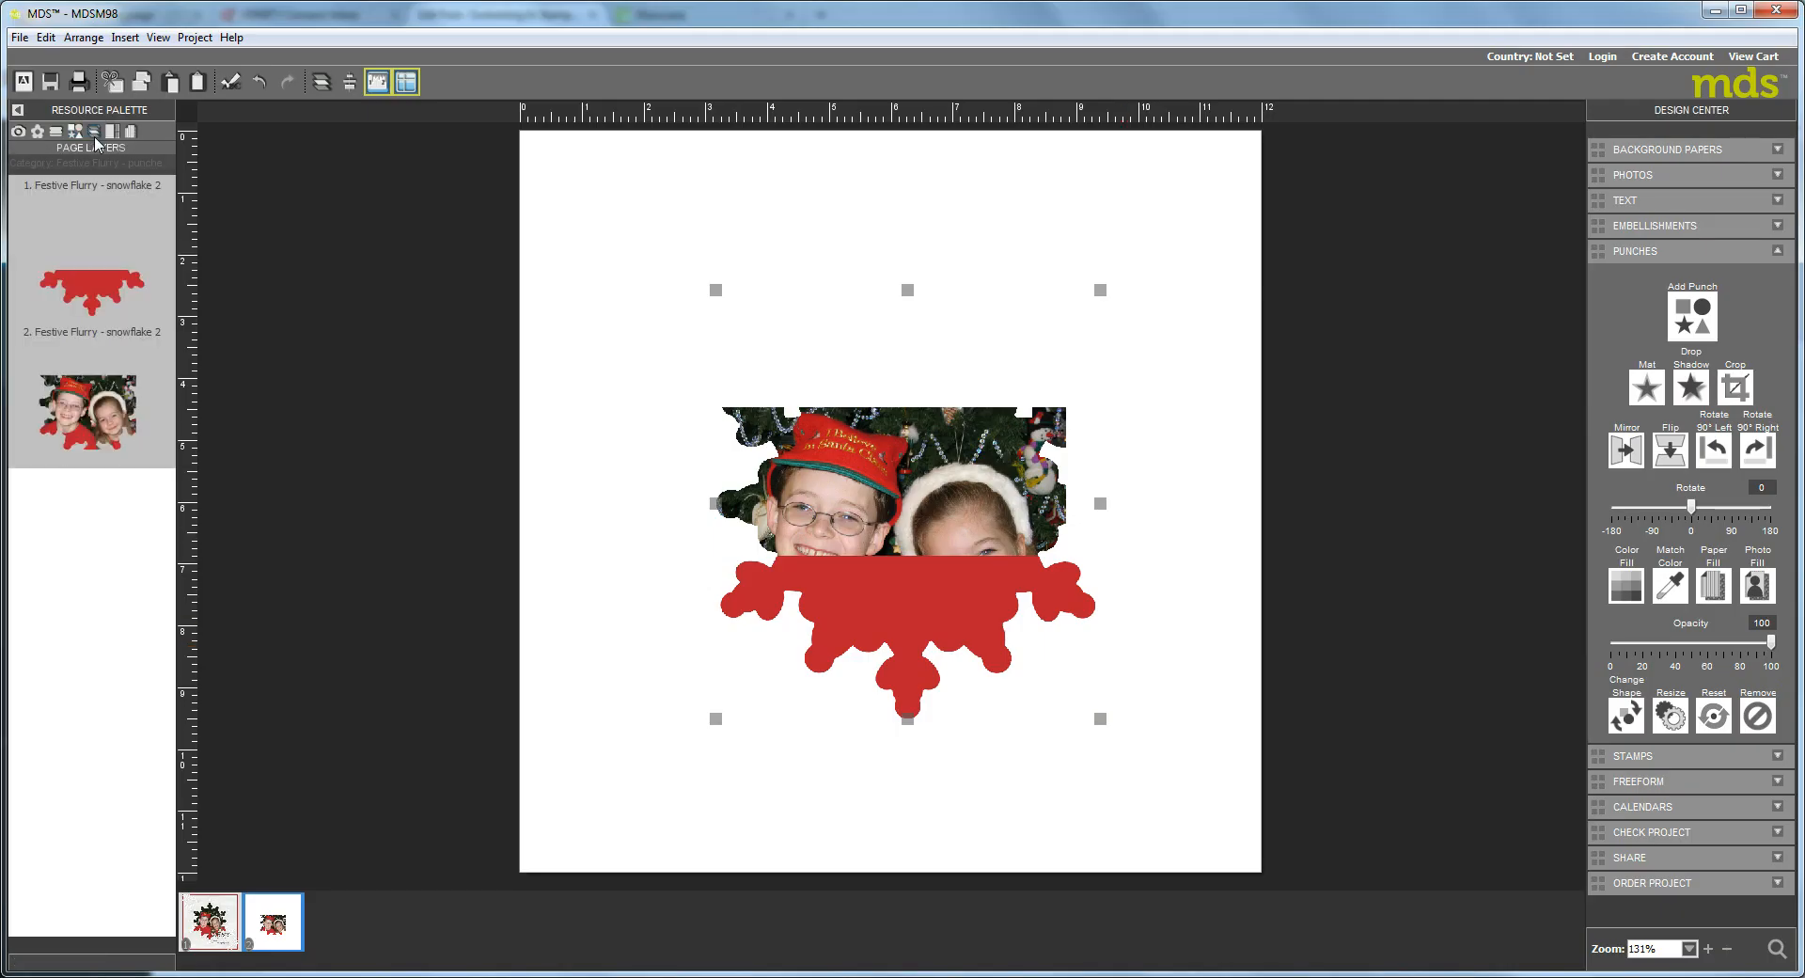
{"action": "left_click_drag", "start_coordinate": [95, 275], "coordinate": [102, 395]}
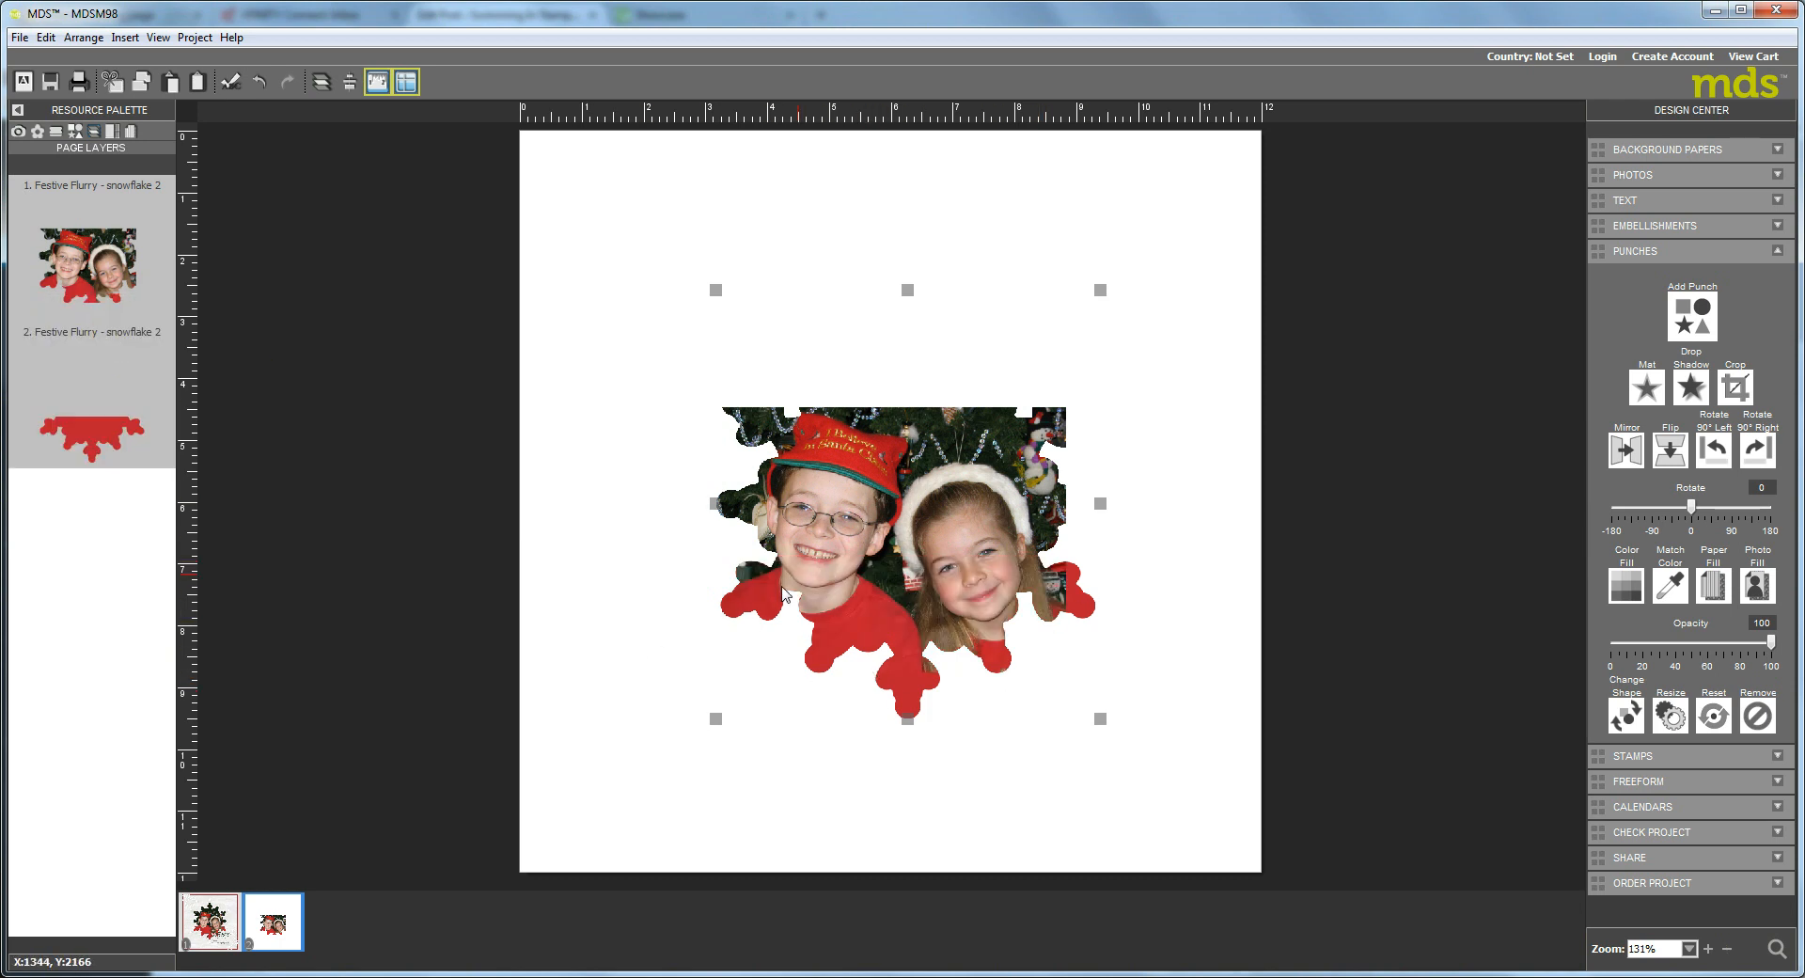
Select the photo-filled snowflake, copy it and paste another duplicate in place
{"action": "left_click", "coordinate": [856, 428]}
{"action": "left_click", "coordinate": [46, 37]}
{"action": "left_click", "coordinate": [78, 131]}
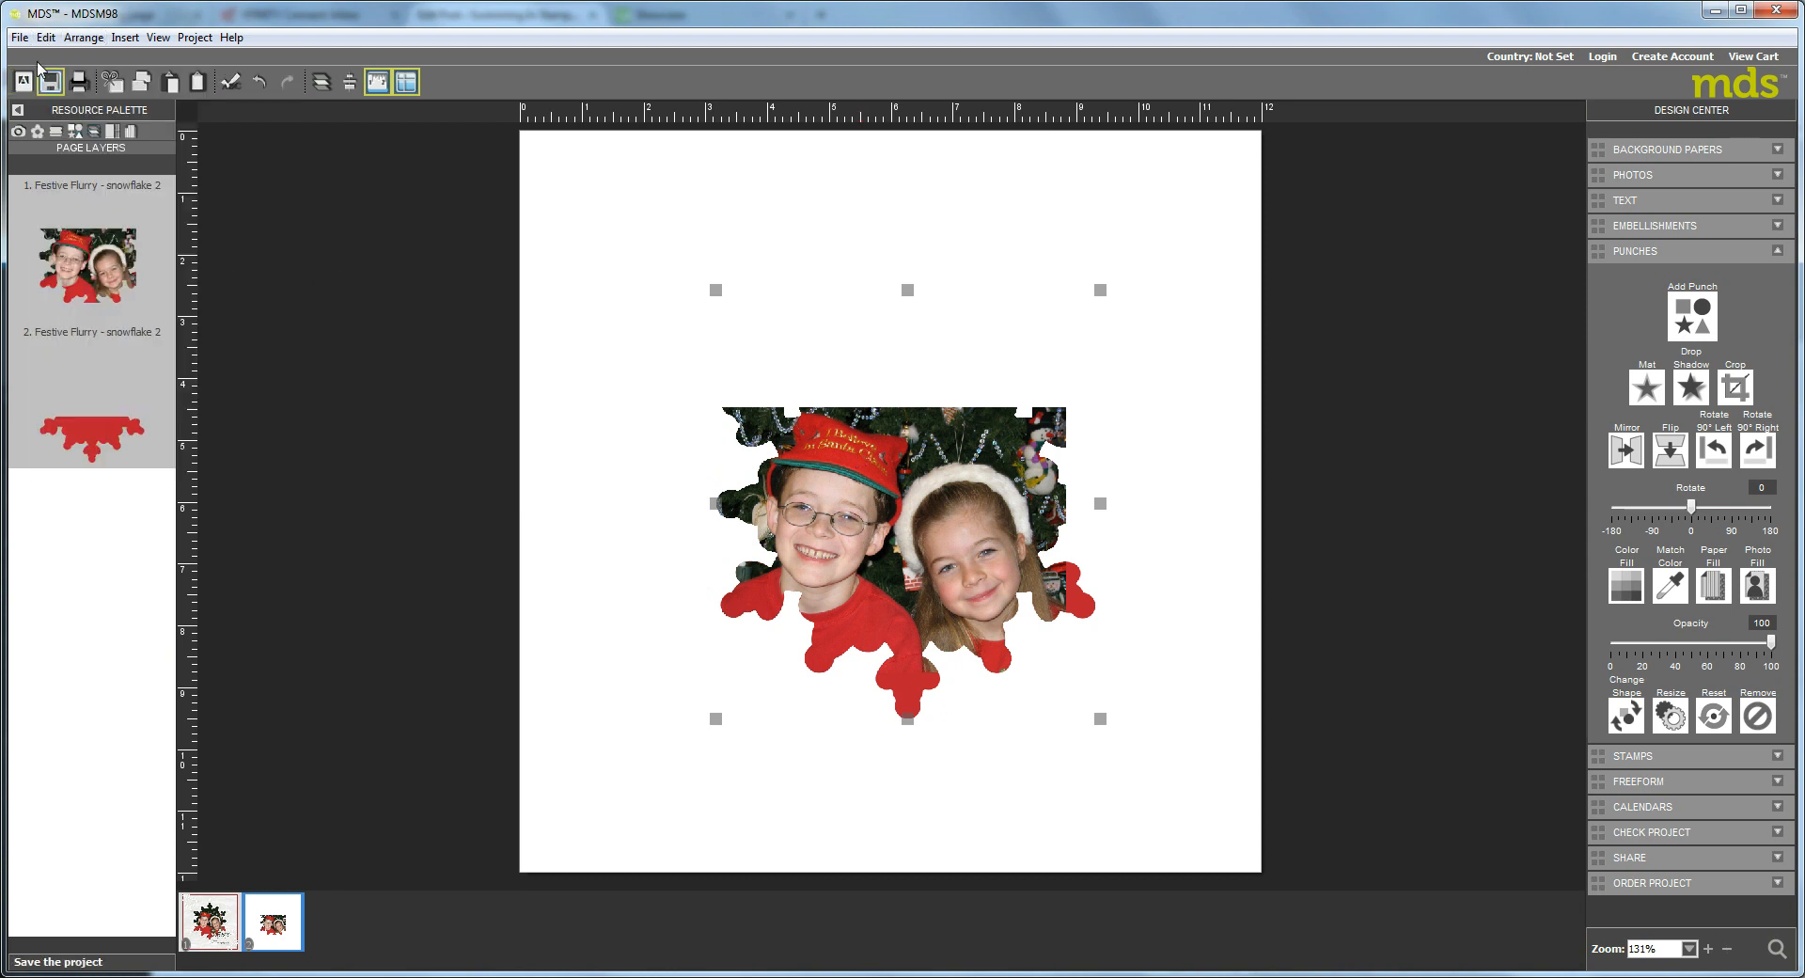
{"action": "left_click", "coordinate": [46, 38]}
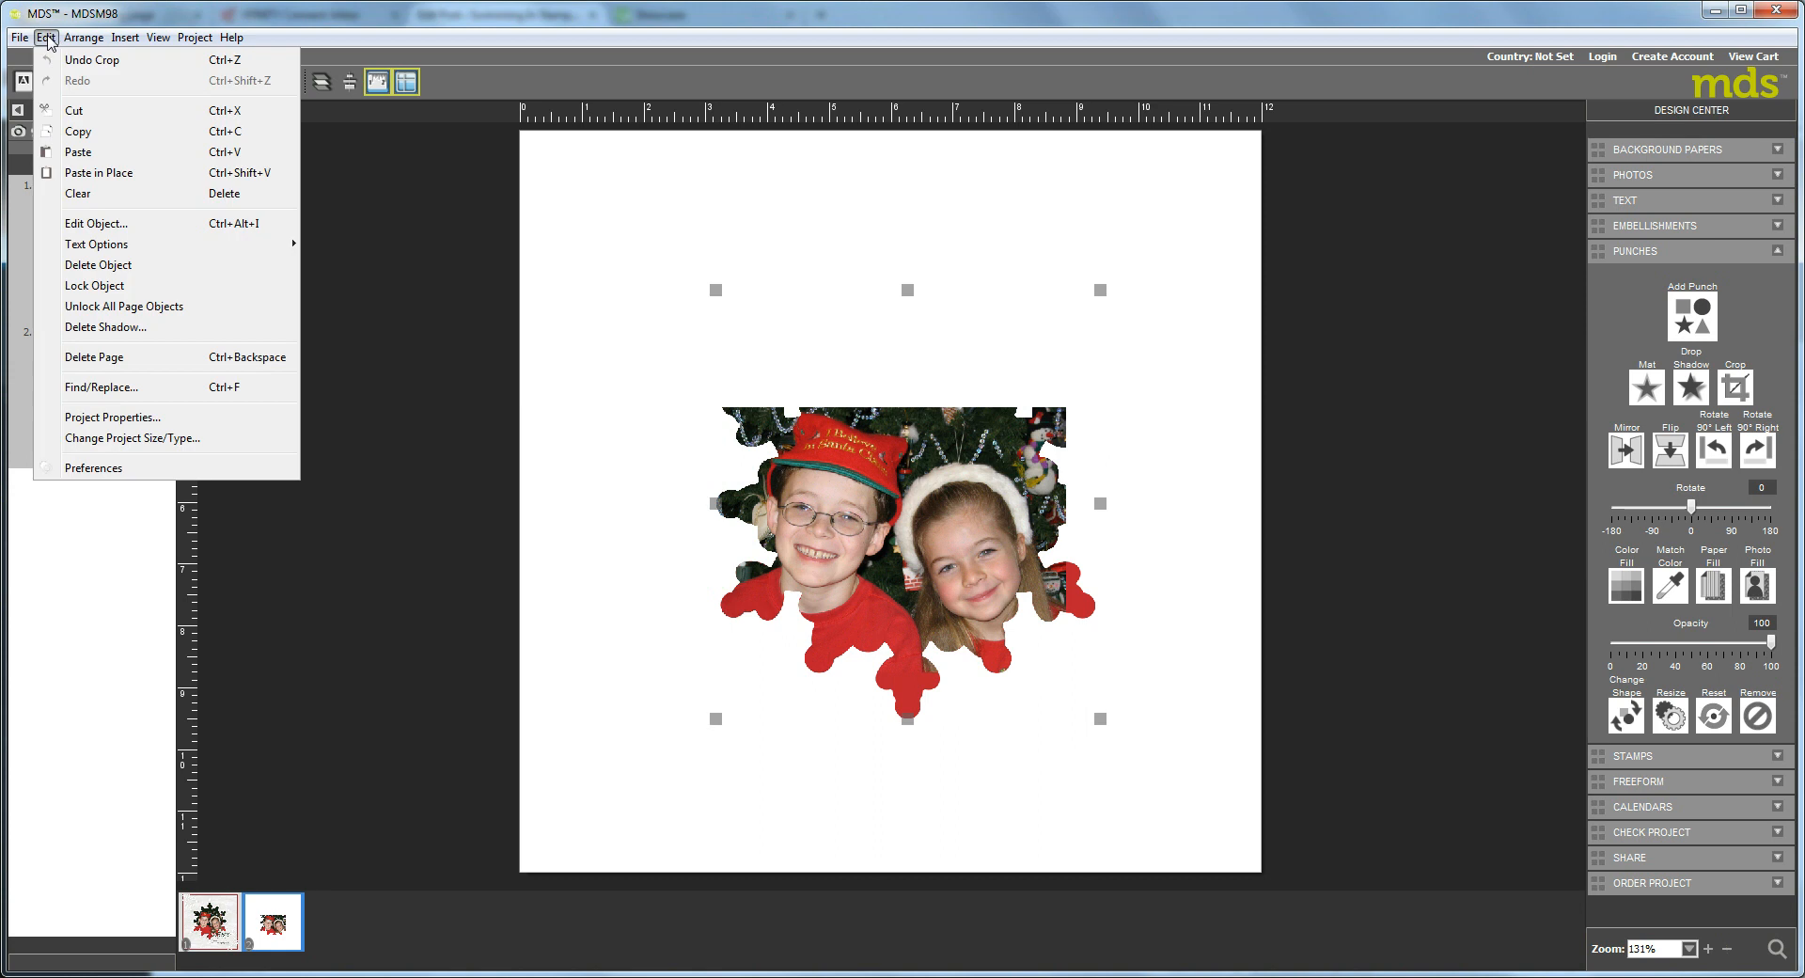
{"action": "left_click", "coordinate": [99, 172]}
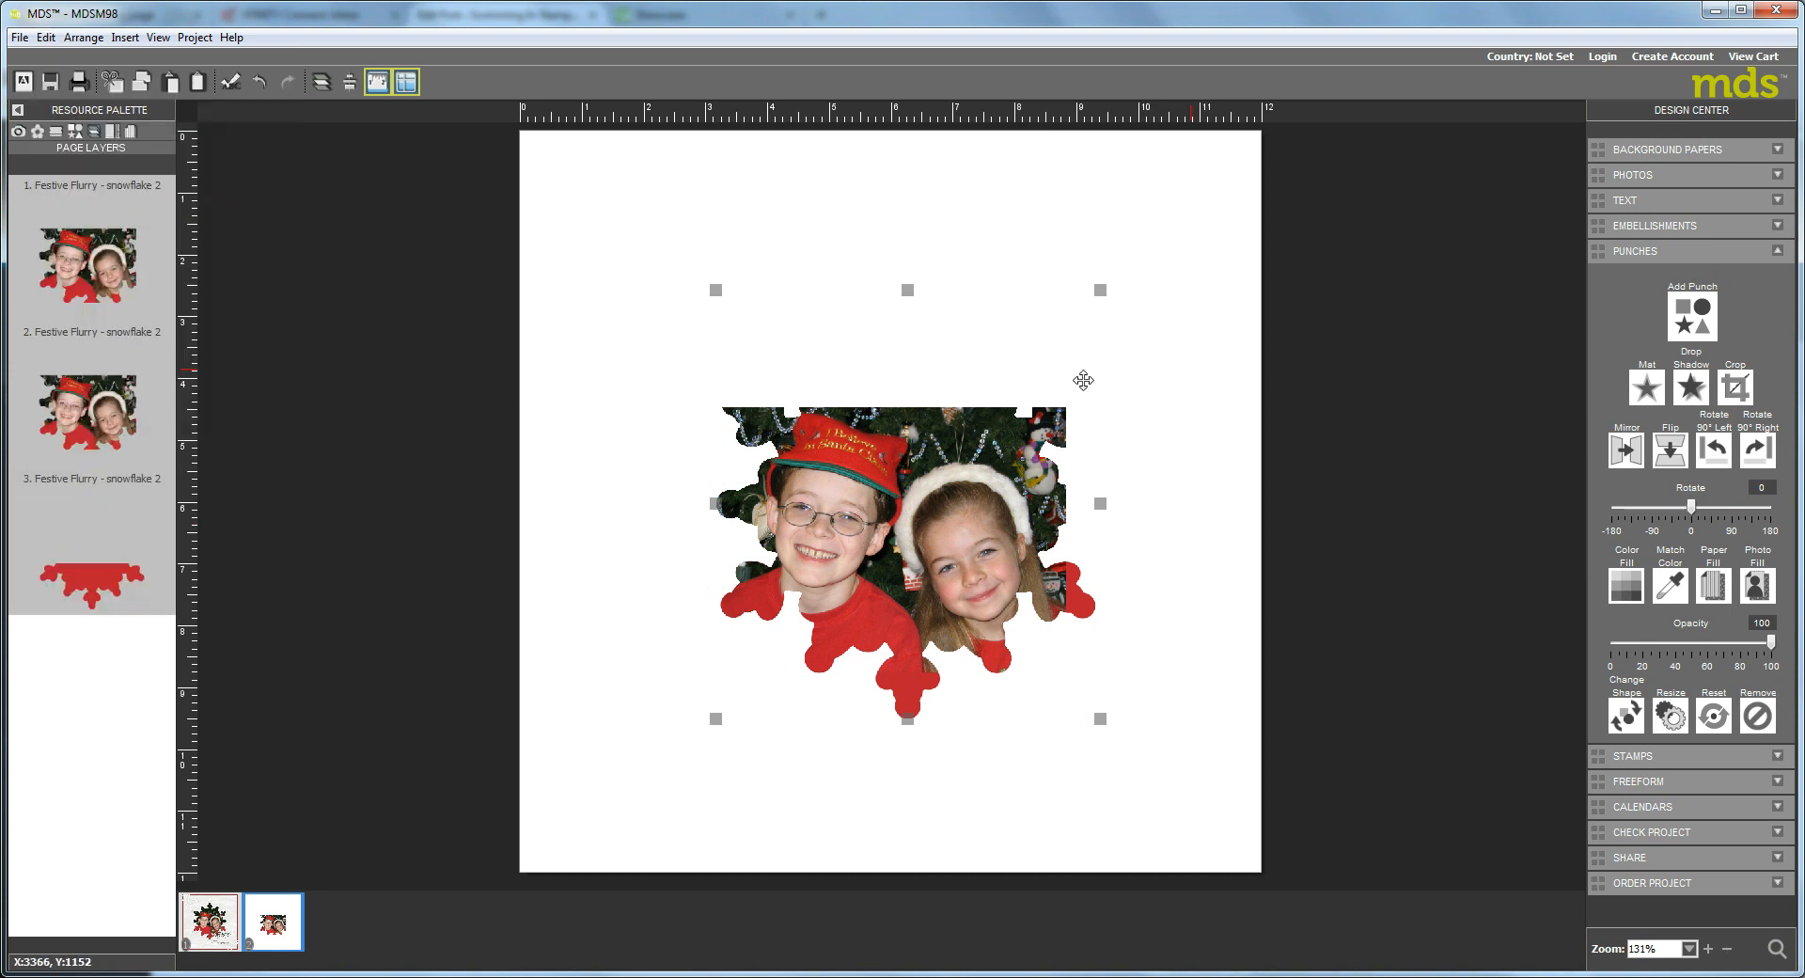
Fill the new duplicate with dark green sampled from the photo's Christmas tree and move its layer beneath the red snowflake
{"action": "left_click", "coordinate": [1631, 585]}
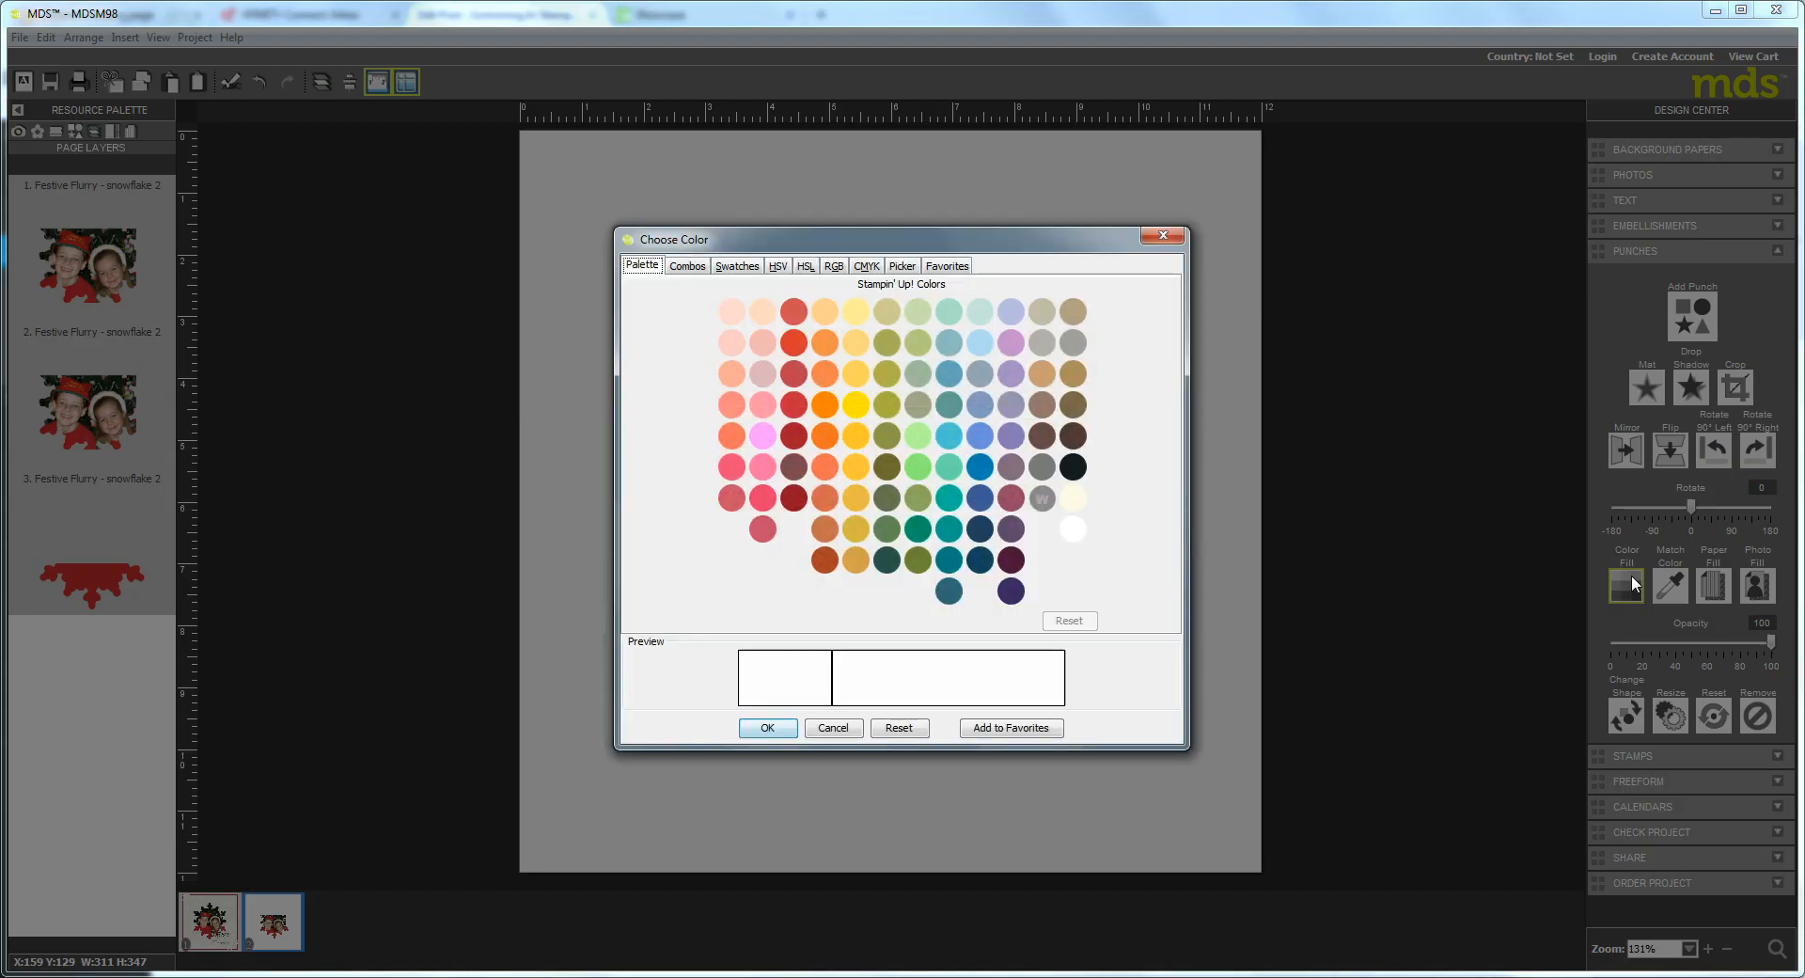
{"action": "left_click", "coordinate": [900, 267]}
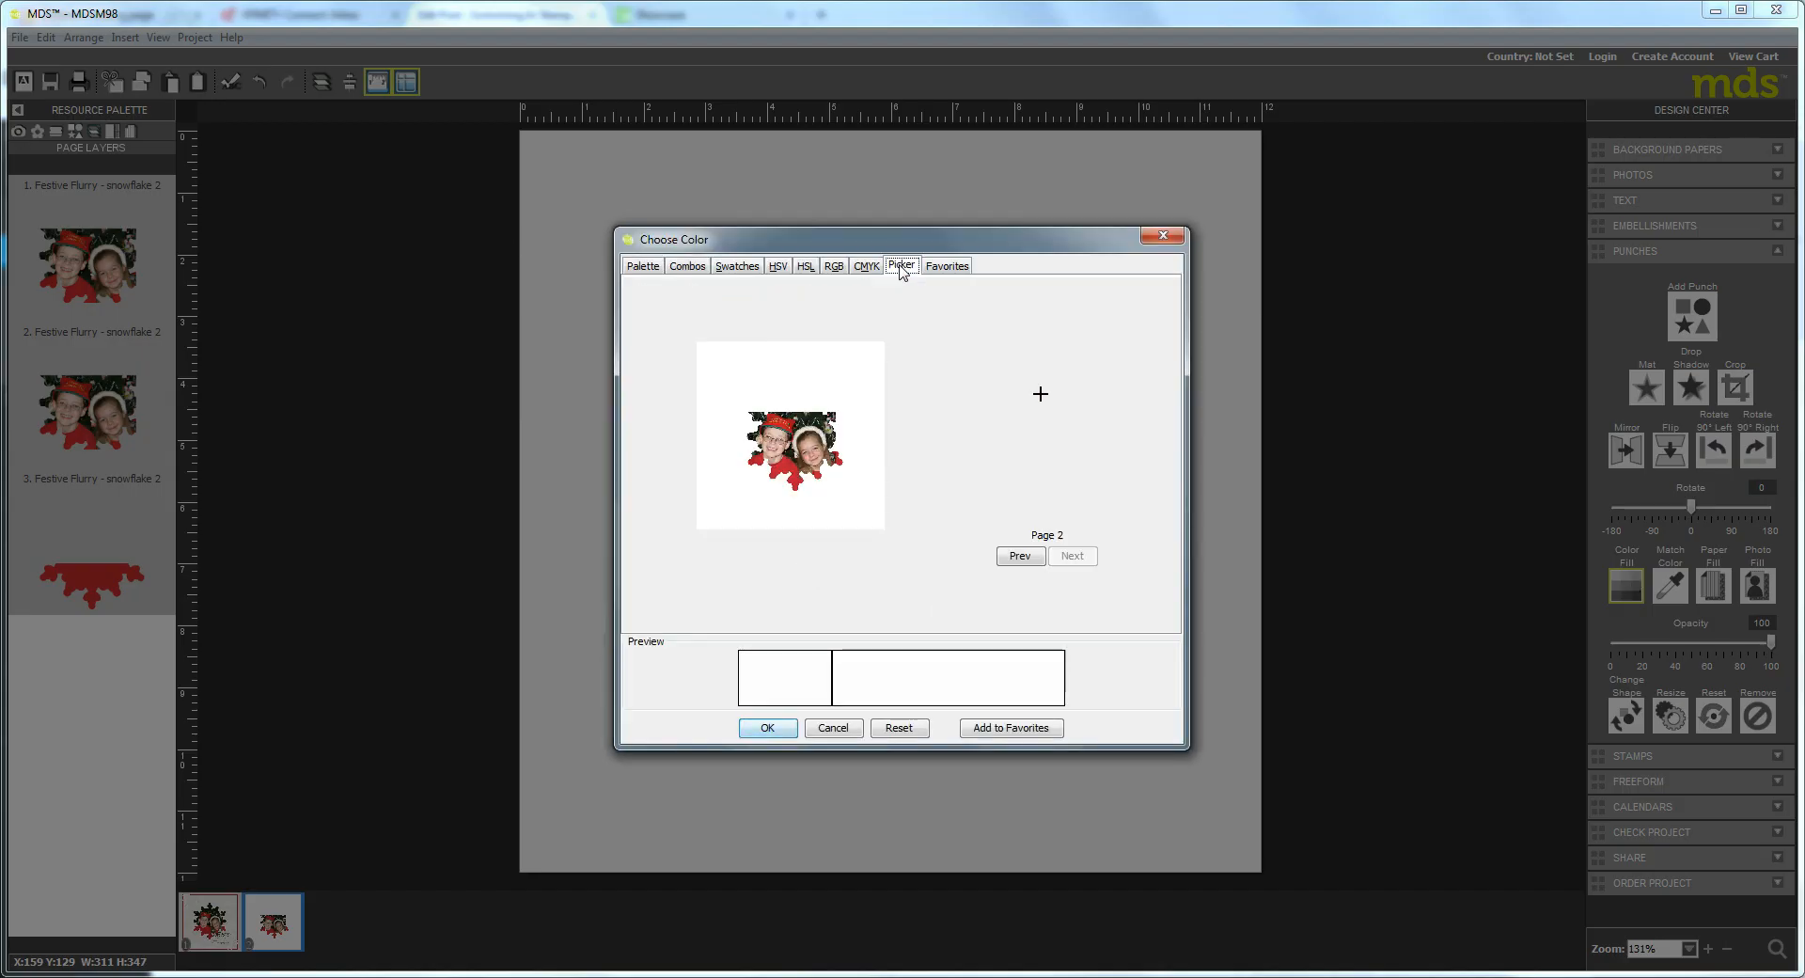
{"action": "left_click", "coordinate": [807, 424]}
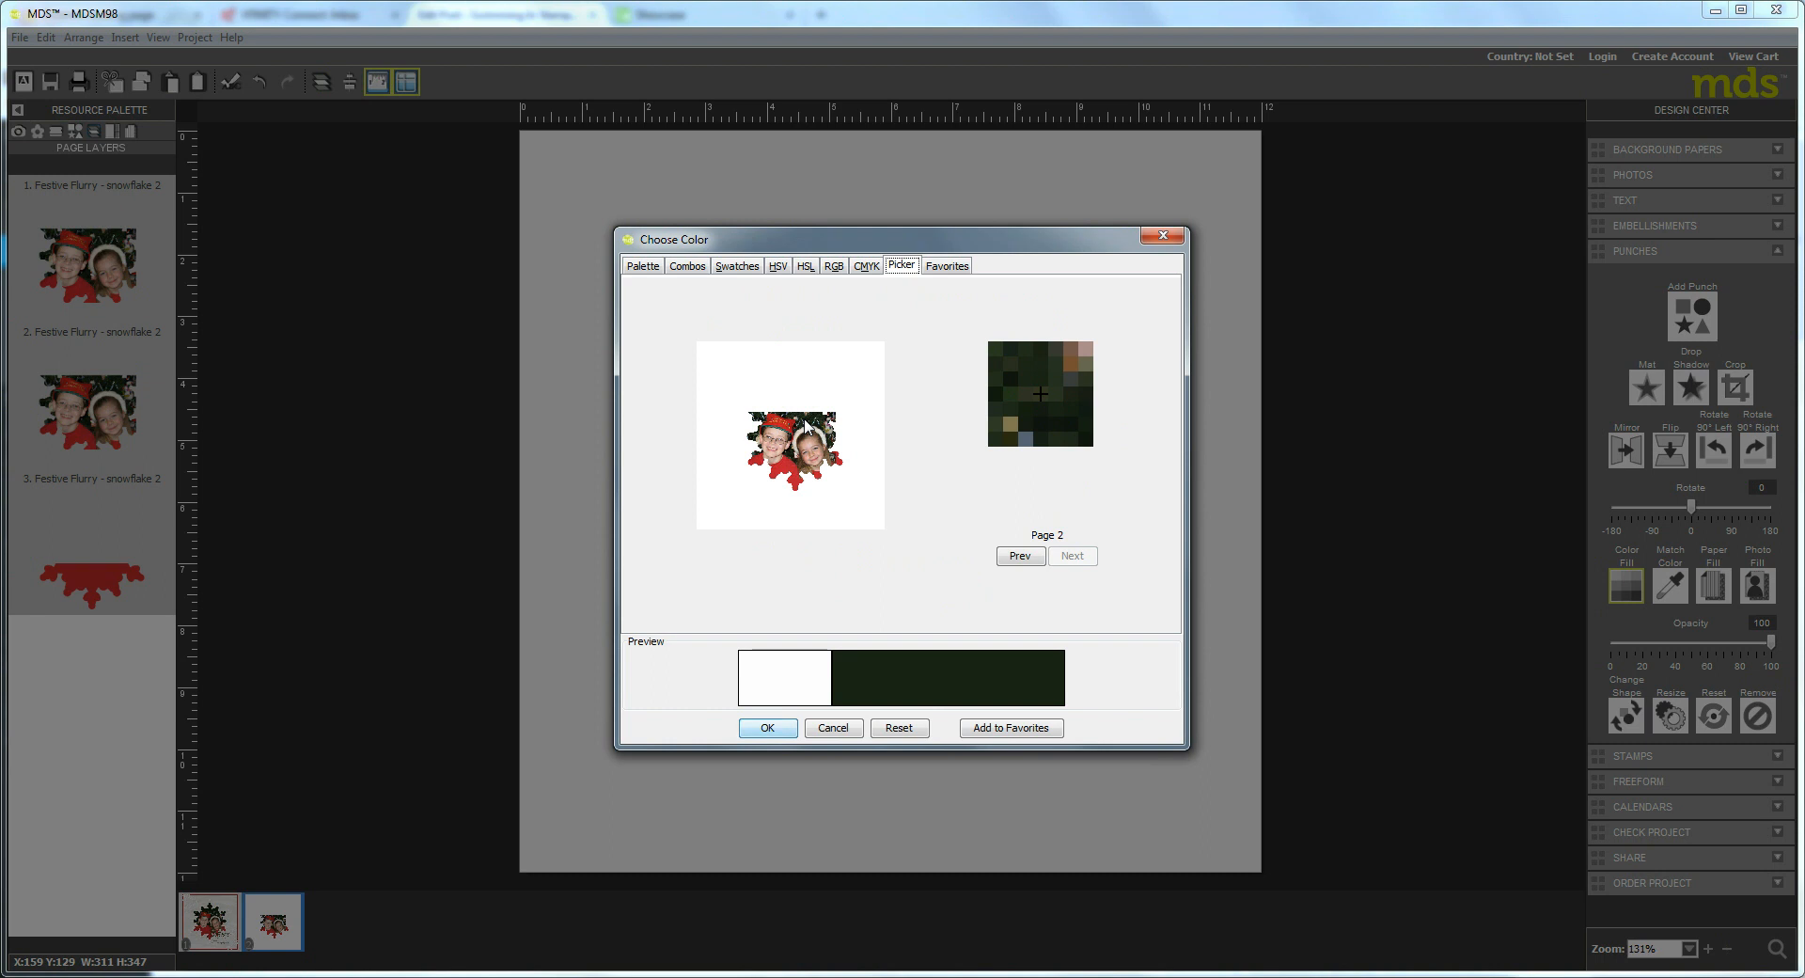
{"action": "left_click", "coordinate": [806, 428]}
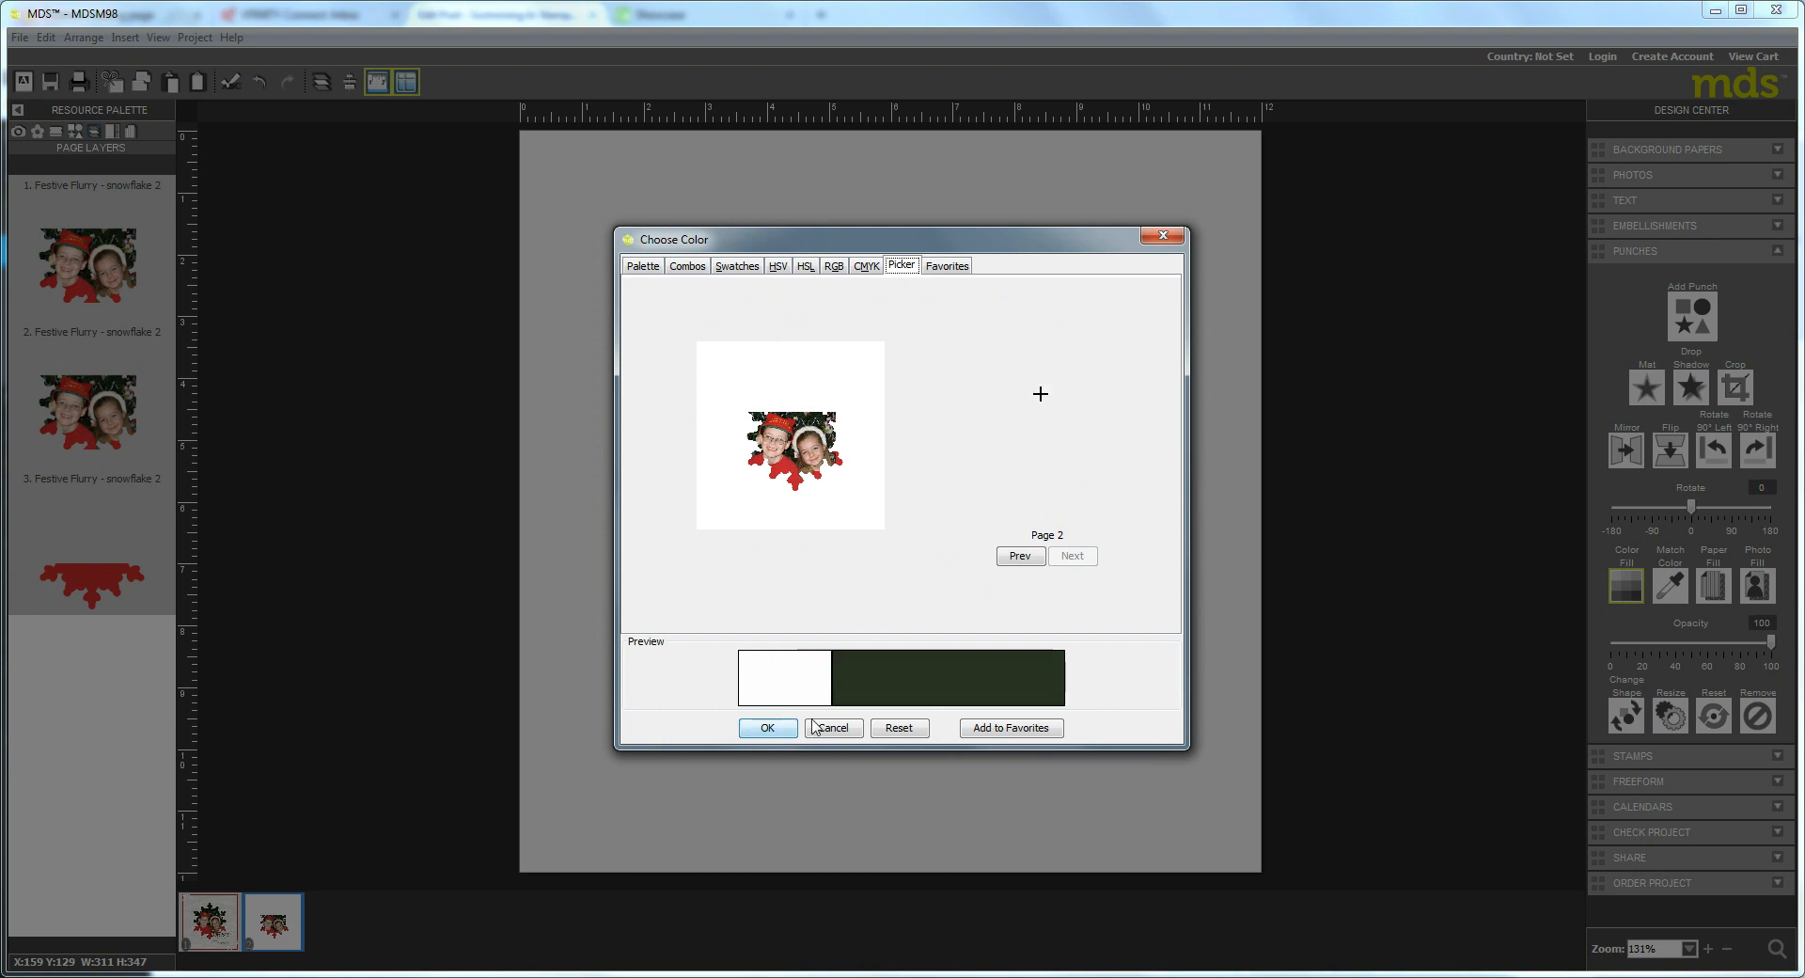
{"action": "left_click", "coordinate": [769, 728]}
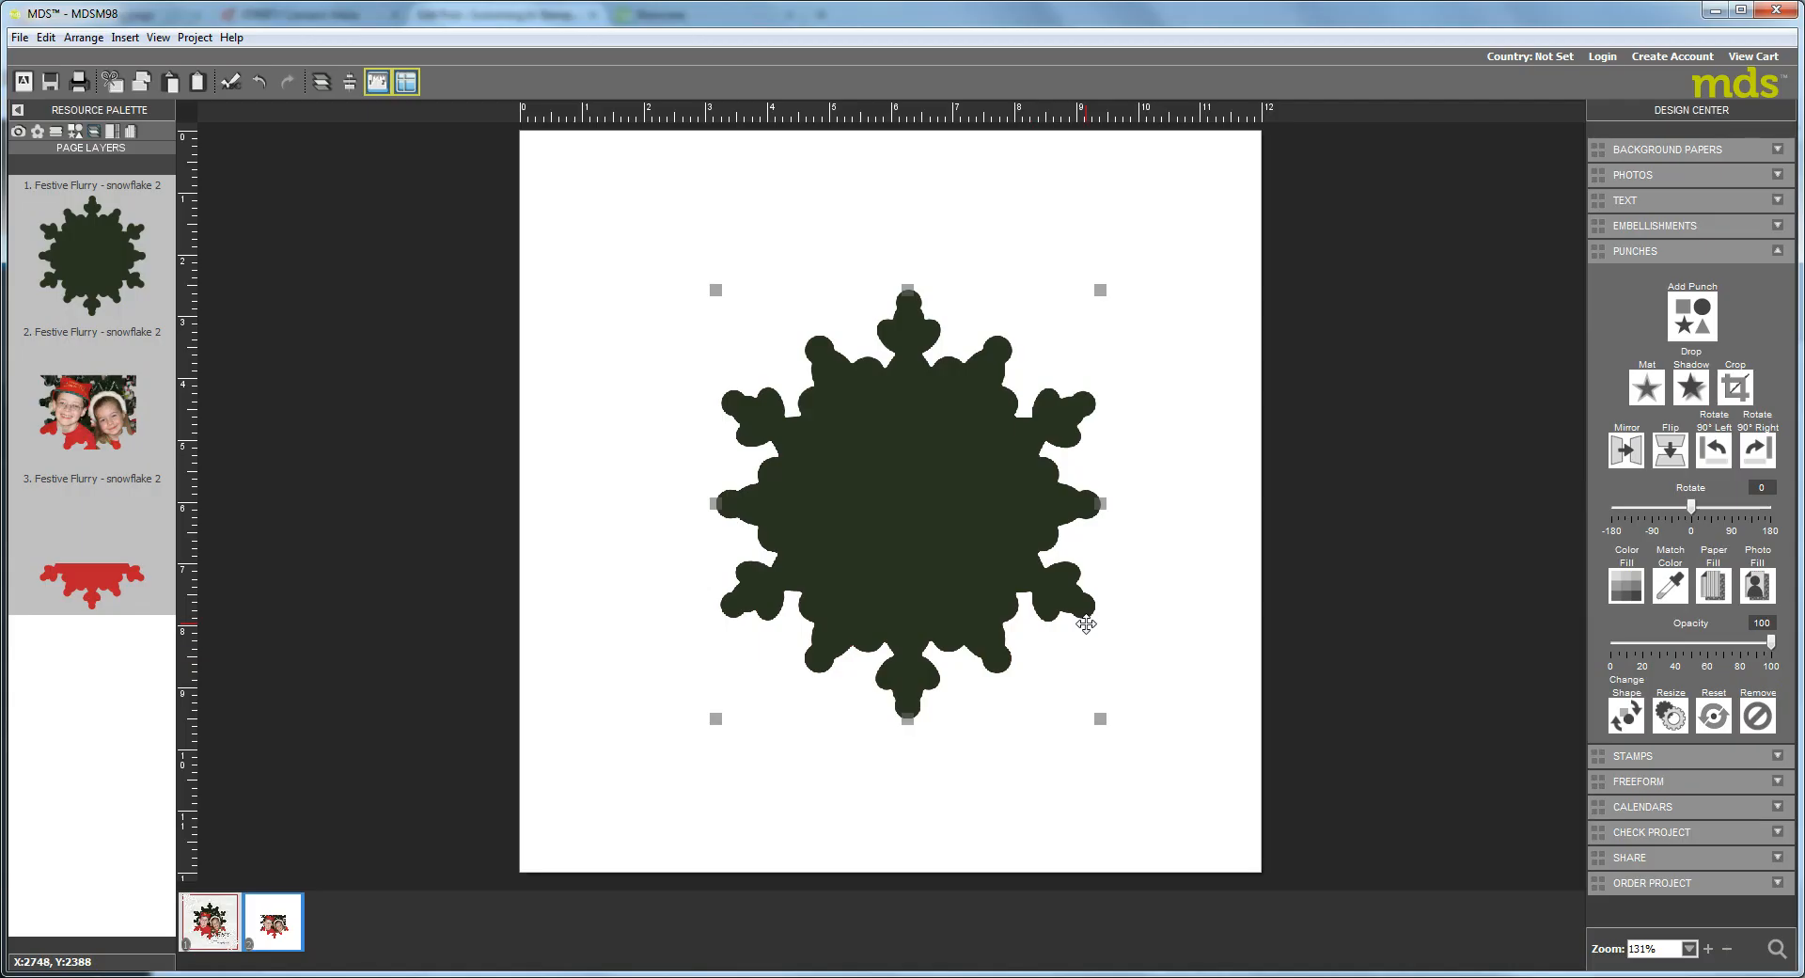
{"action": "left_click_drag", "start_coordinate": [90, 277], "coordinate": [129, 591]}
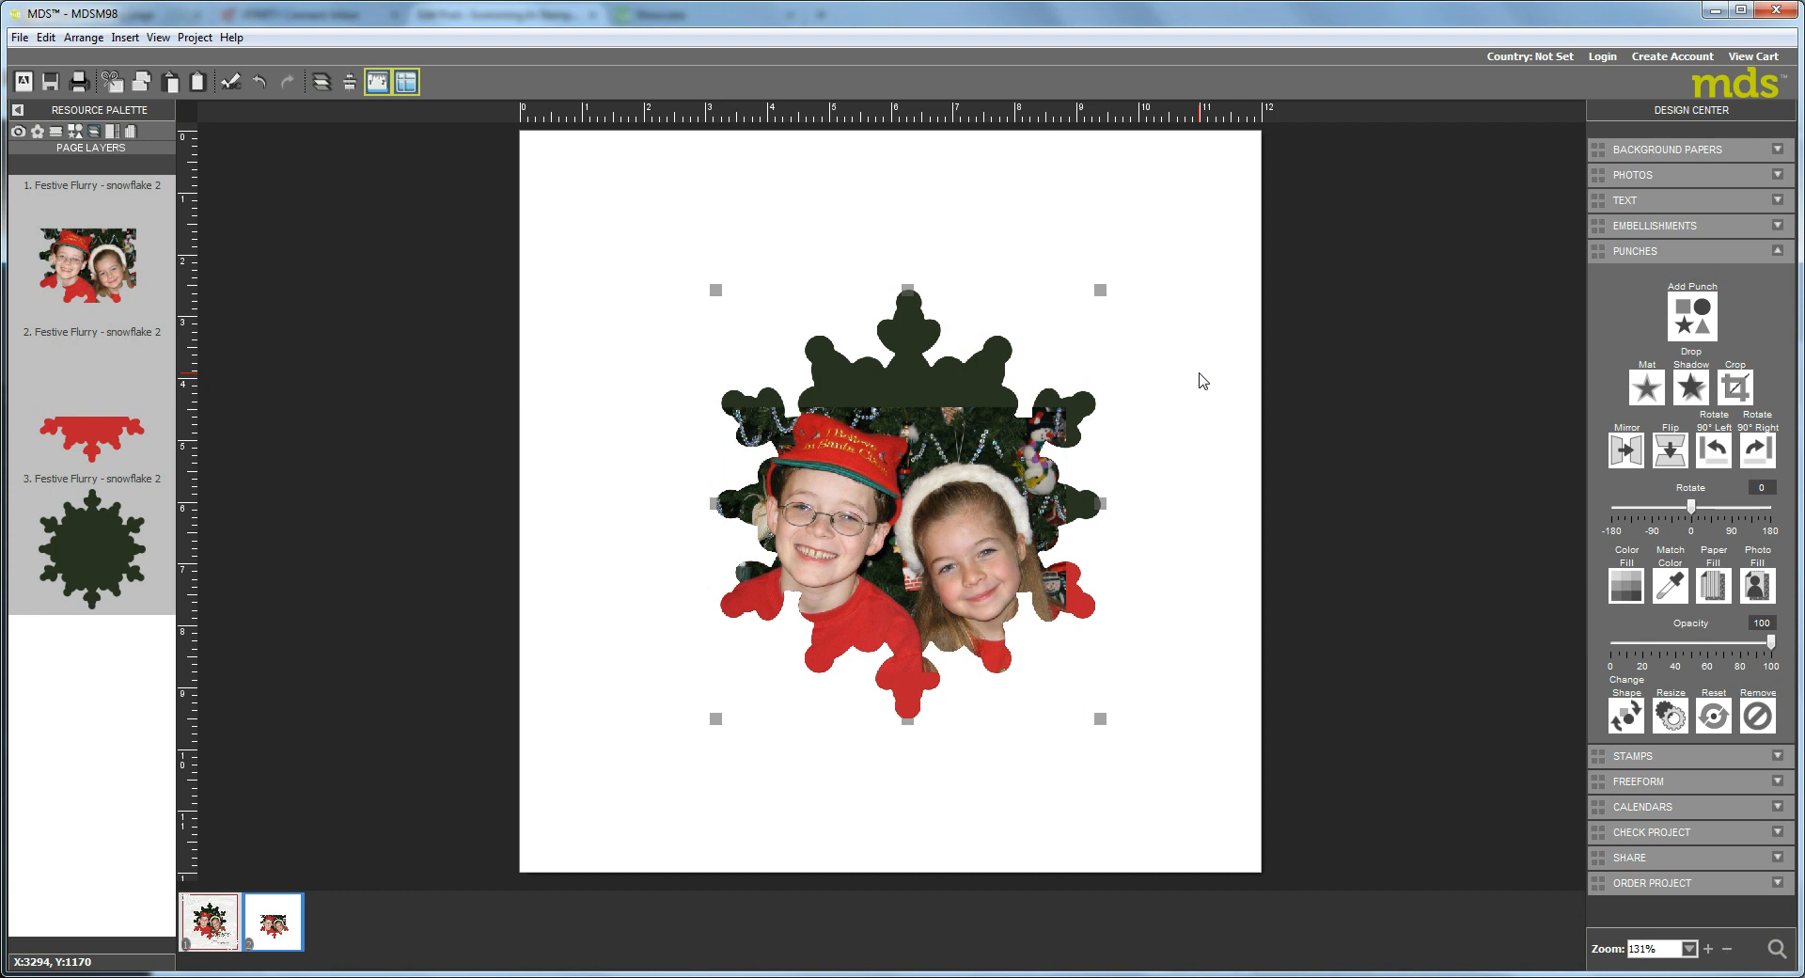
Select the photo, red and dark green snowflake layers together and group them into one object
{"action": "left_click_drag", "start_coordinate": [621, 201], "coordinate": [1164, 810]}
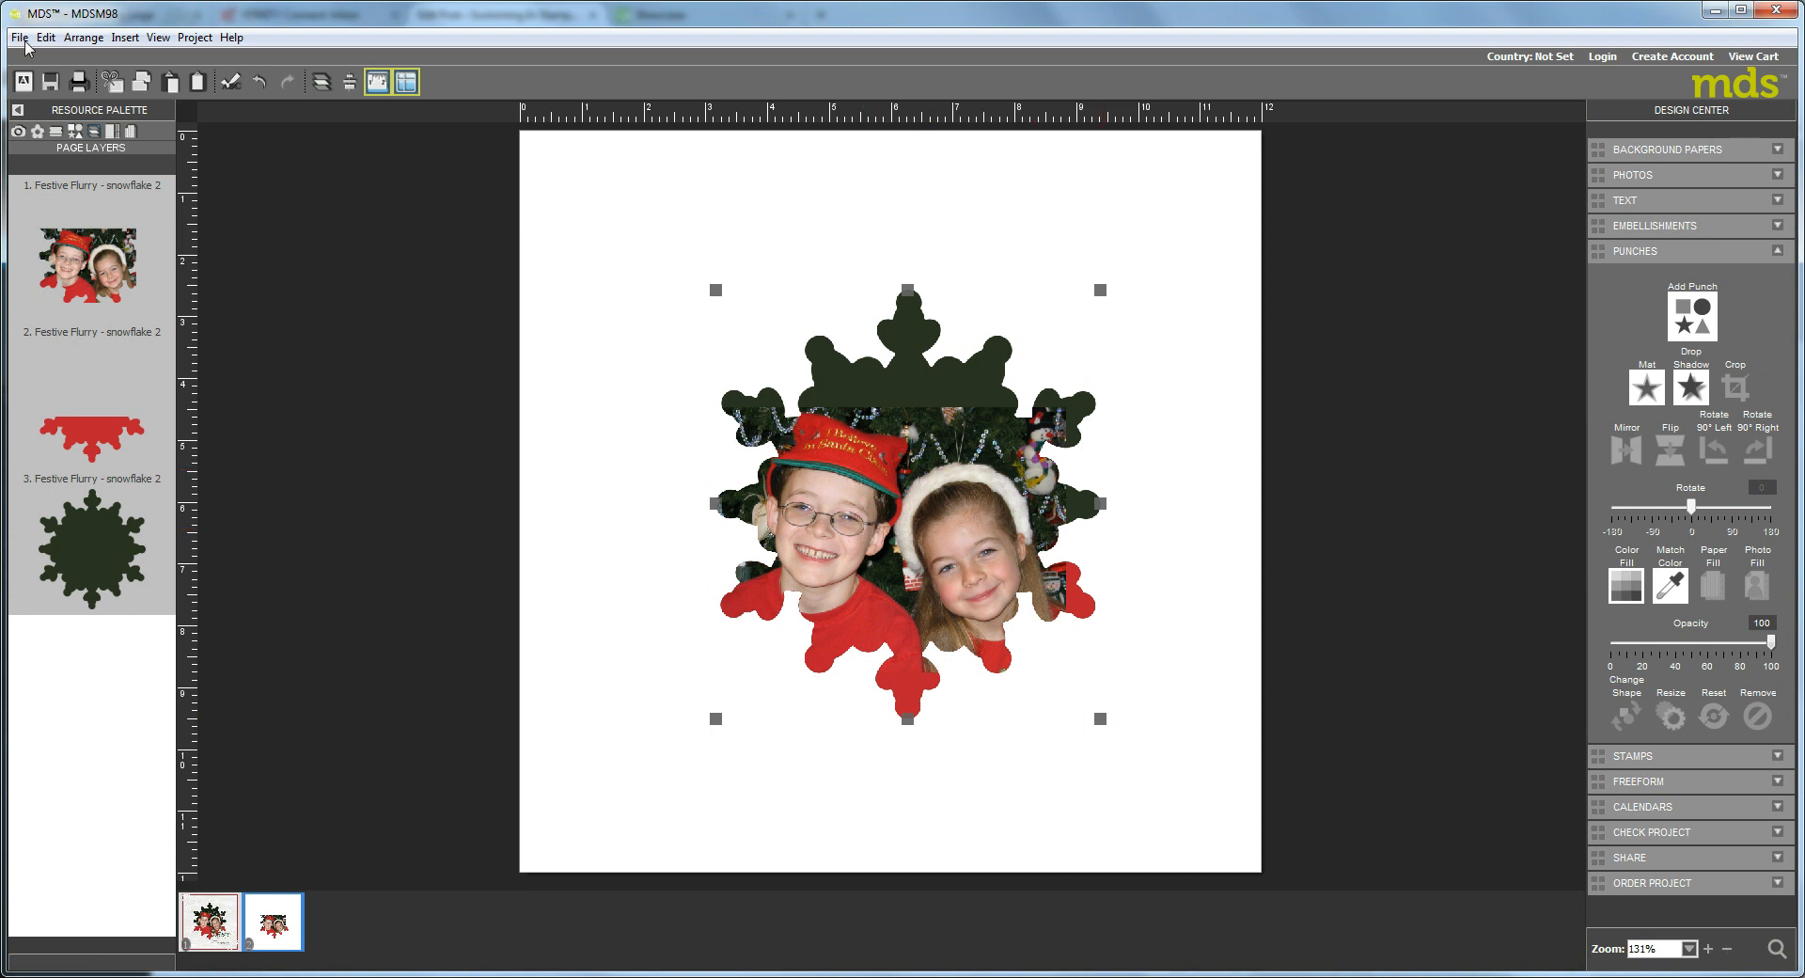
{"action": "left_click", "coordinate": [83, 37]}
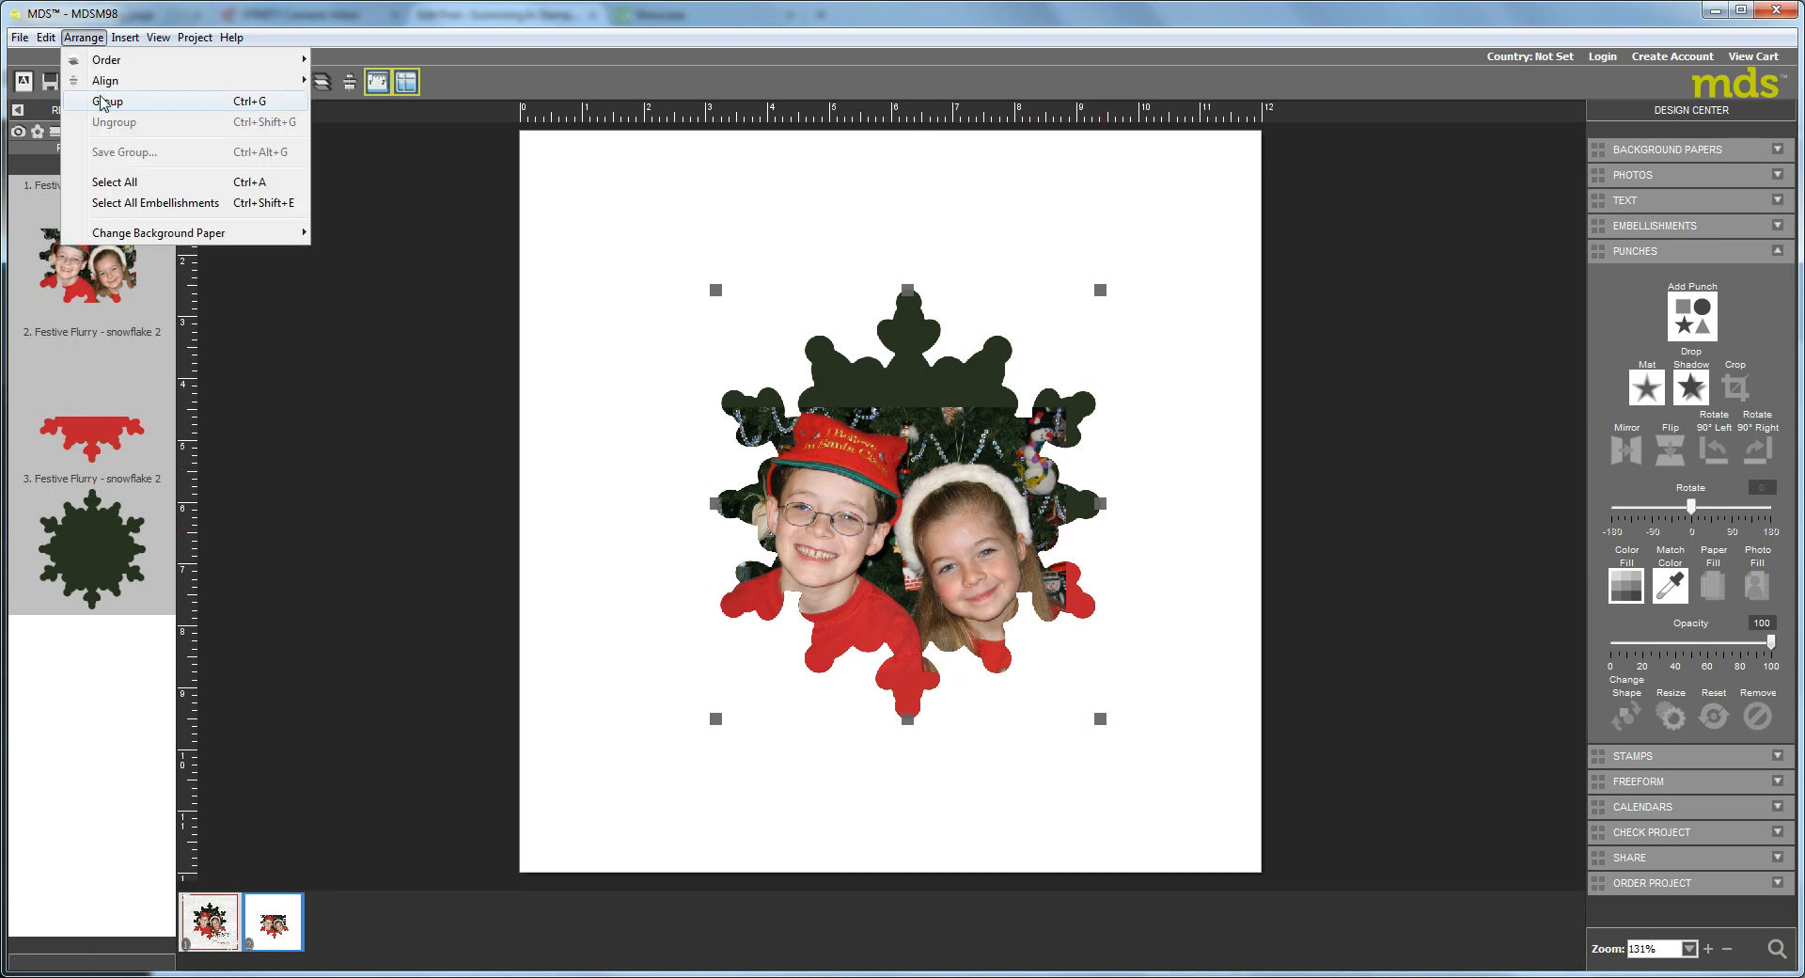
{"action": "left_click", "coordinate": [103, 98]}
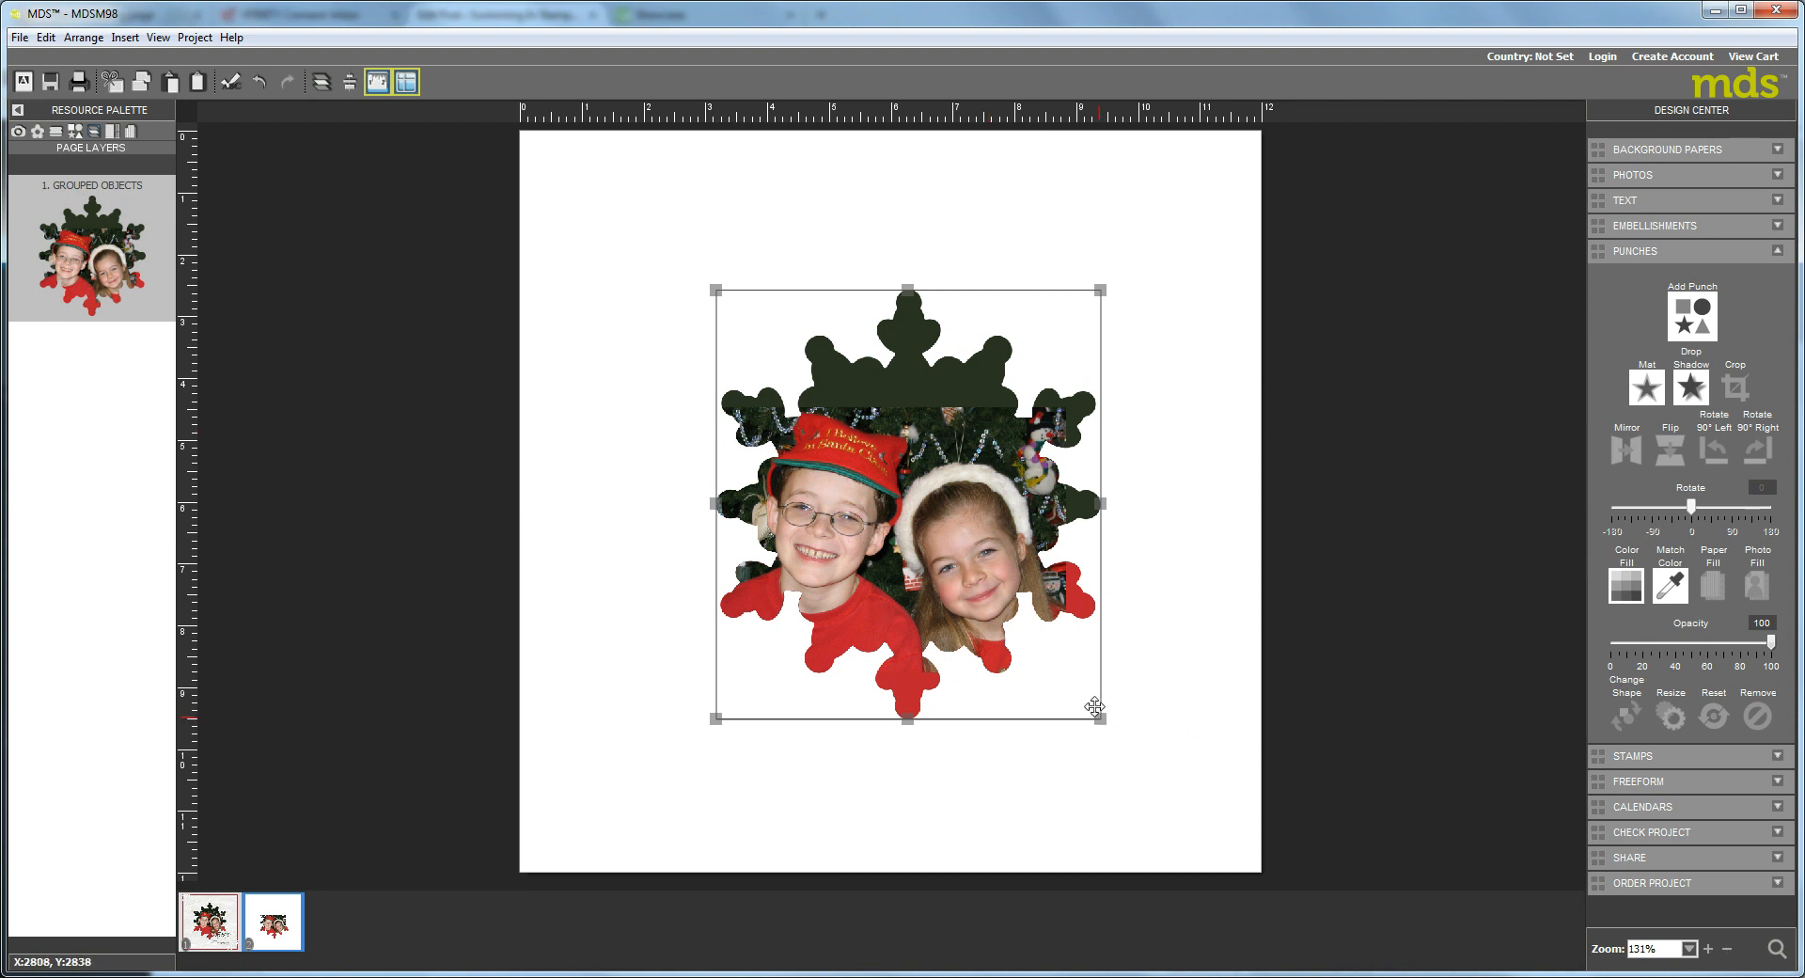
Enlarge the grouped snowflake slightly, try tilting it, shift it up near the page centre and set it upright again
{"action": "mouse_move", "coordinate": [1114, 714]}
{"action": "left_mouse_down"}
{"action": "mouse_move", "coordinate": [1133, 726]}
{"action": "mouse_move", "coordinate": [1156, 696]}
{"action": "mouse_move", "coordinate": [1147, 713]}
{"action": "left_mouse_up"}
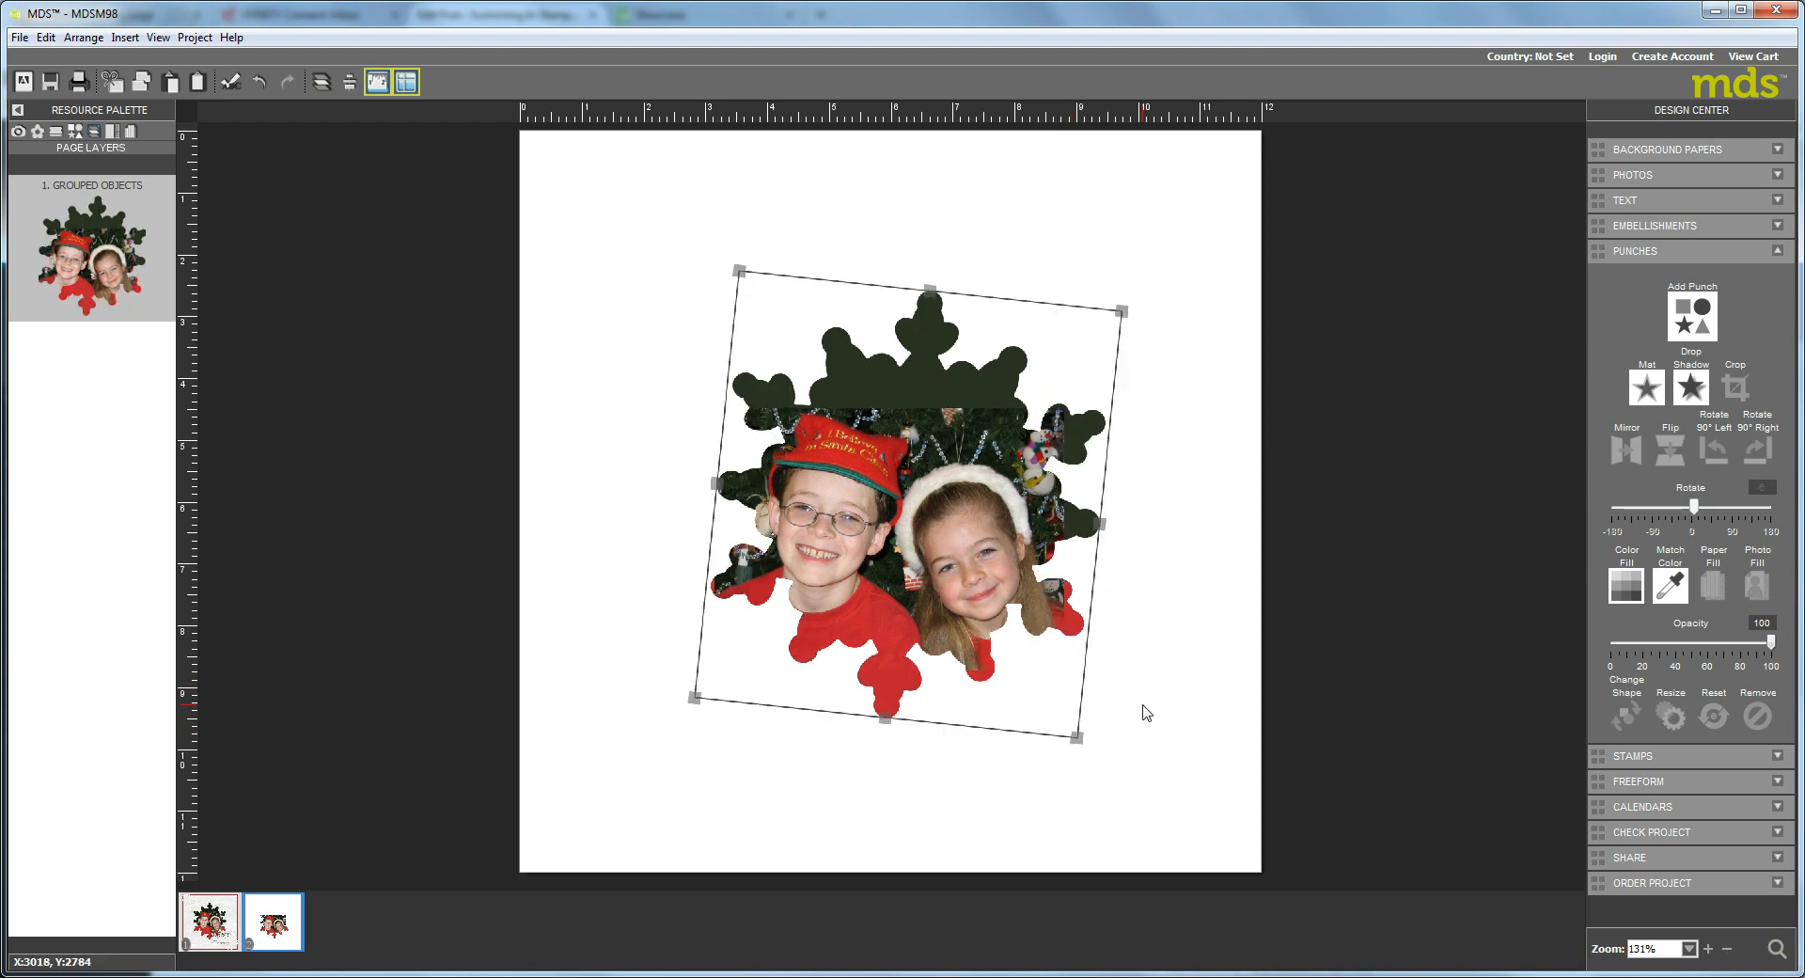
{"action": "left_click_drag", "start_coordinate": [1086, 740], "coordinate": [1136, 777]}
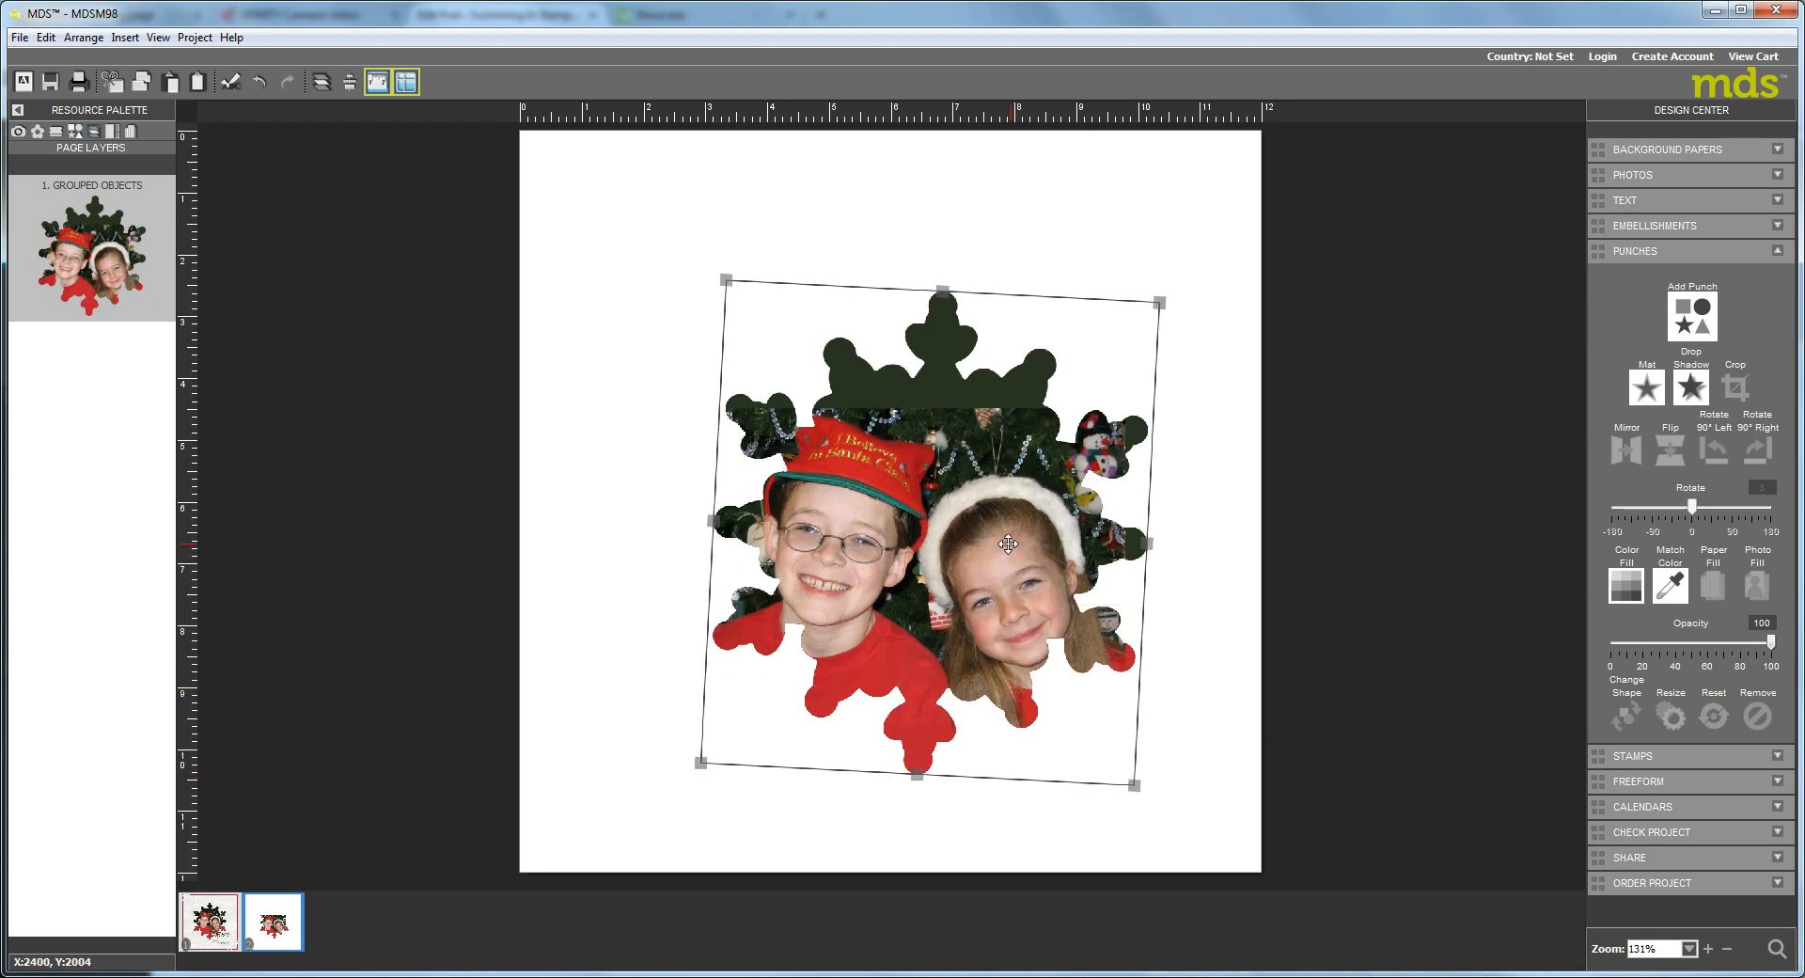
{"action": "left_click_drag", "start_coordinate": [973, 510], "coordinate": [1003, 444]}
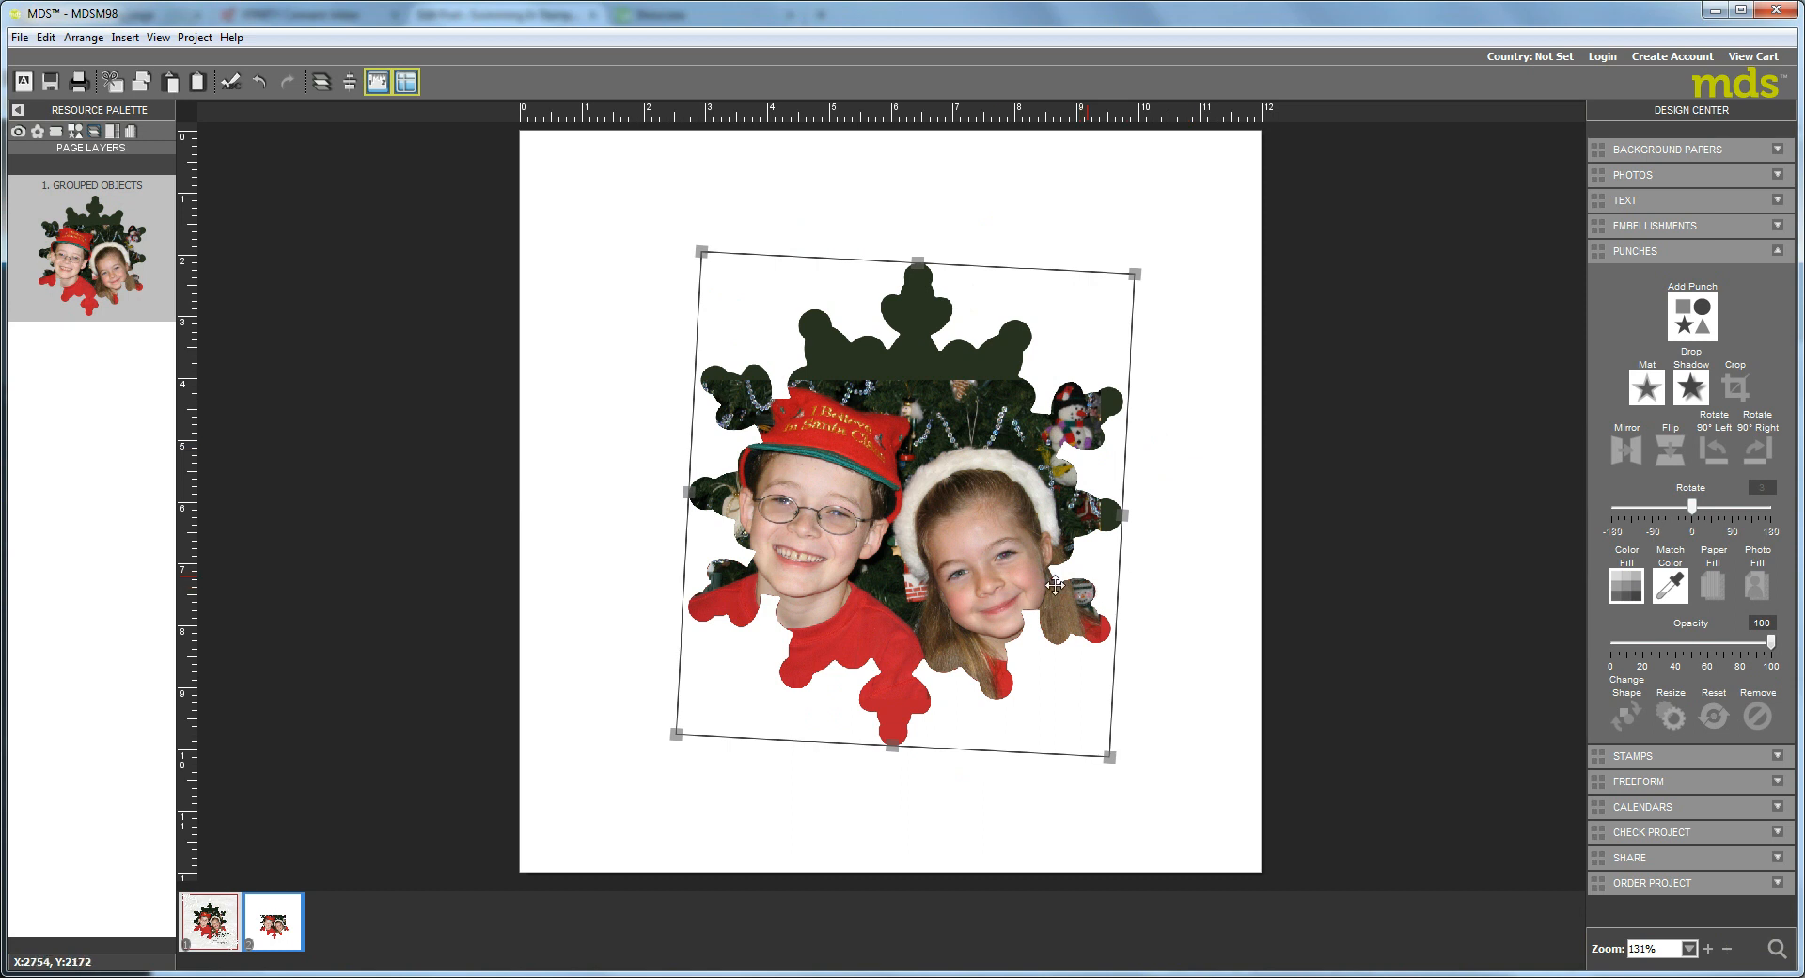
{"action": "left_click_drag", "start_coordinate": [1108, 756], "coordinate": [1092, 739]}
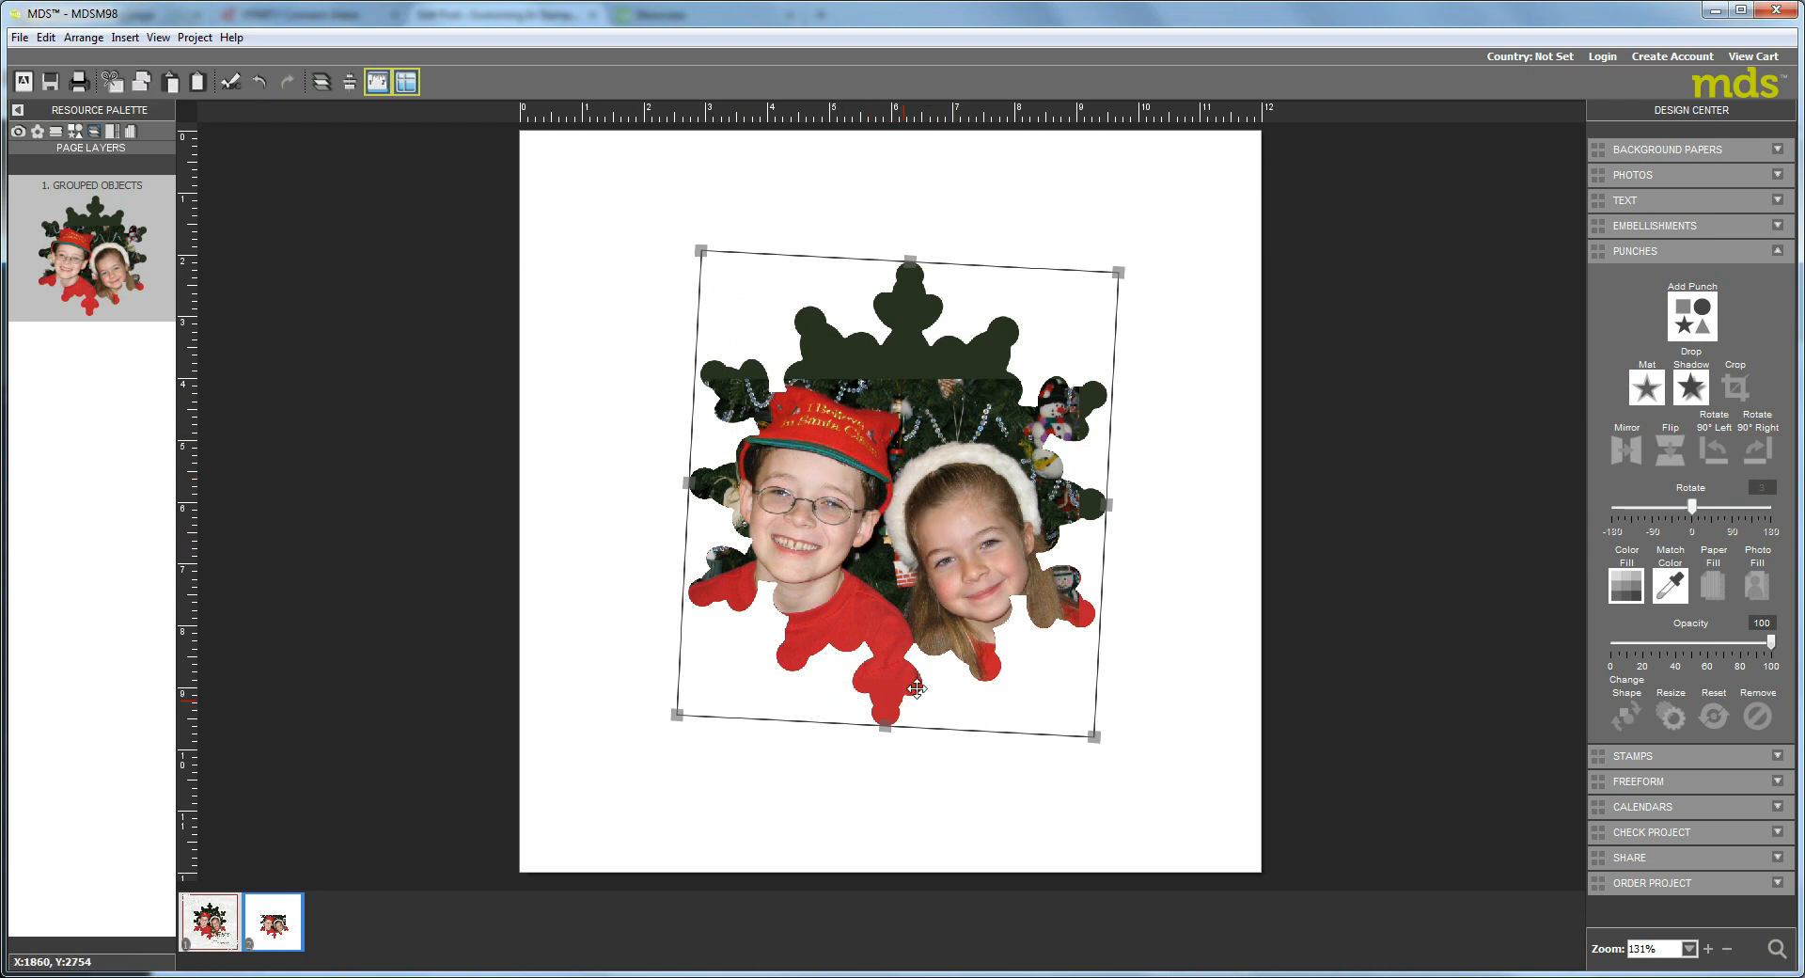
{"action": "left_click_drag", "start_coordinate": [1095, 740], "coordinate": [1116, 740]}
Ungroup the snowflake into its three separate layers and clear the selection
{"action": "left_click", "coordinate": [84, 37]}
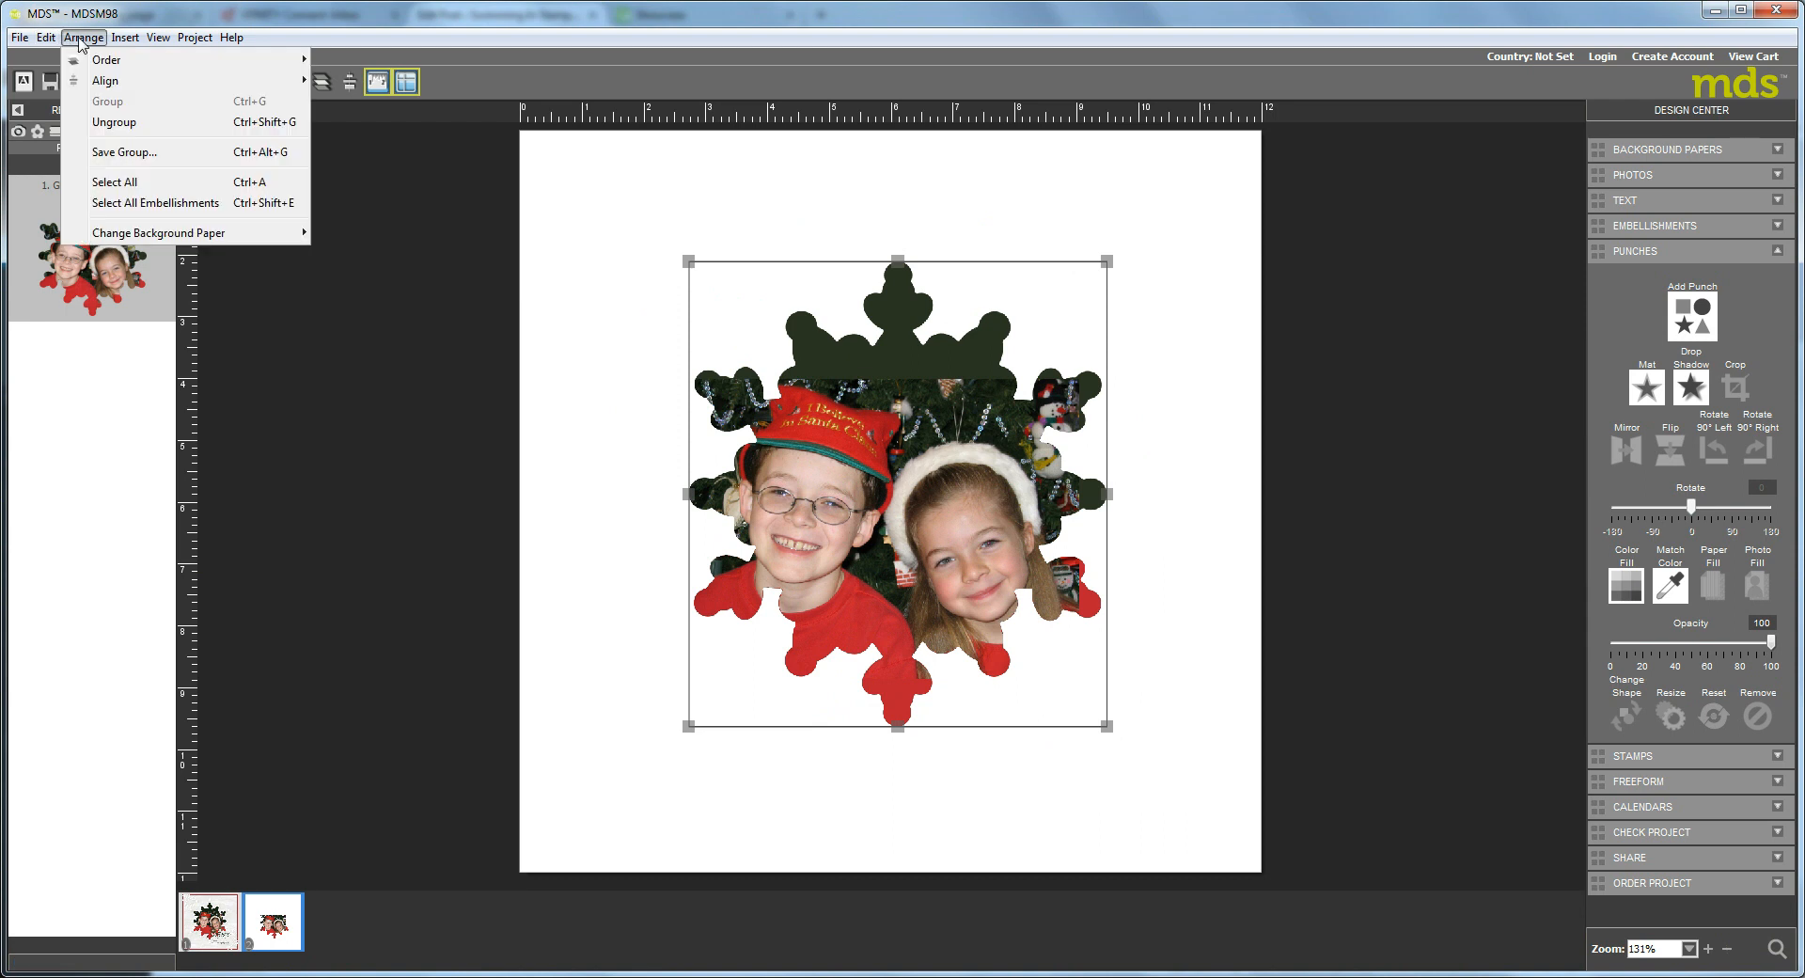
{"action": "left_click", "coordinate": [109, 126]}
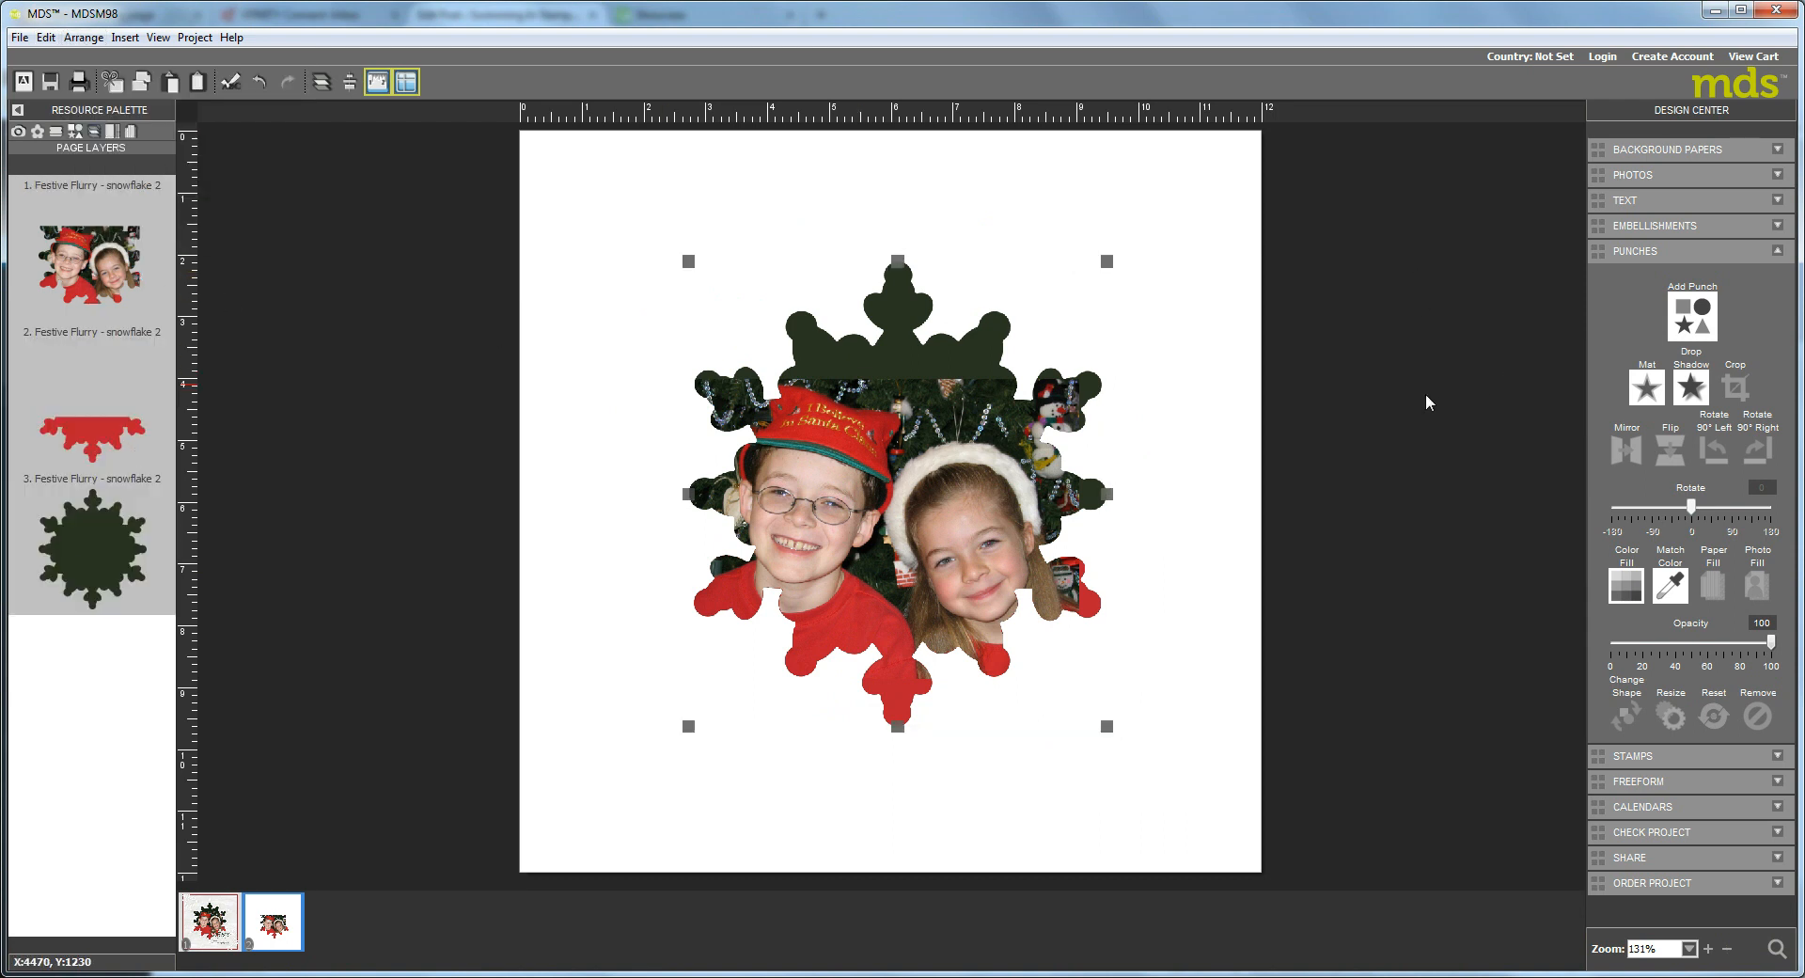
{"action": "left_click", "coordinate": [1395, 406]}
Edit the image in the photo-filled snowflake, zooming the photo out slightly and repositioning it near the centre of the punch
{"action": "left_click", "coordinate": [908, 495]}
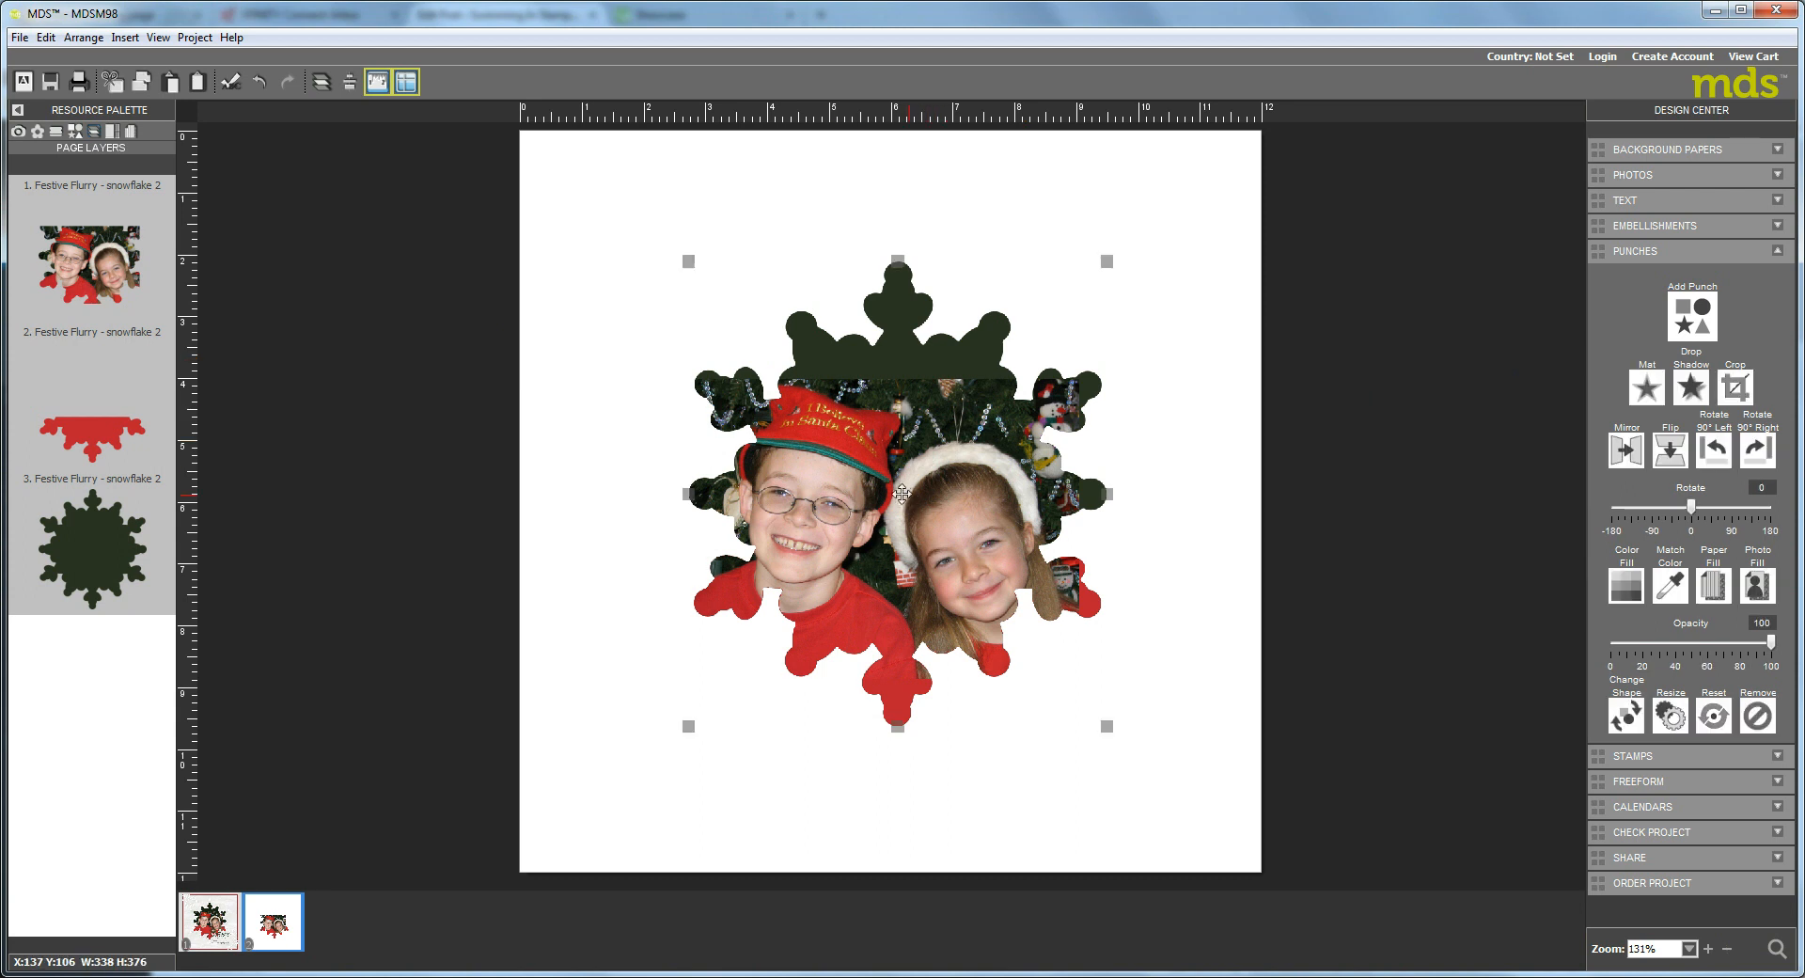
{"action": "double_click", "coordinate": [830, 508]}
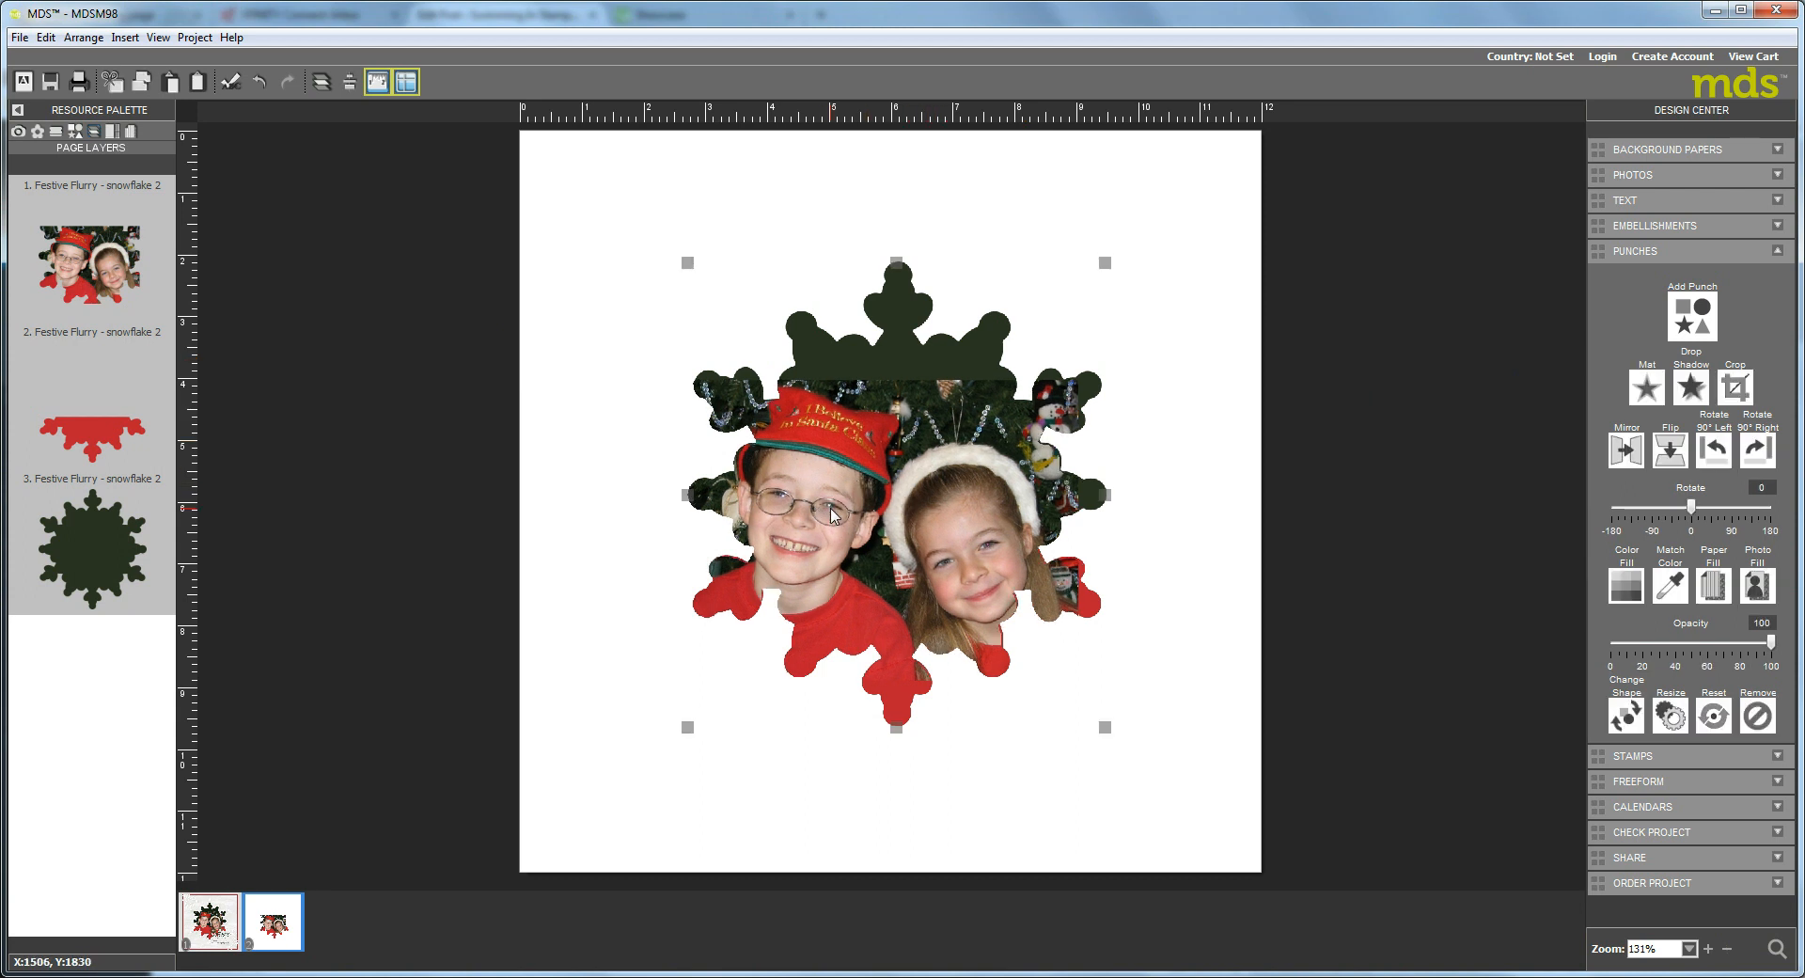
{"action": "left_click_drag", "start_coordinate": [893, 509], "coordinate": [897, 490]}
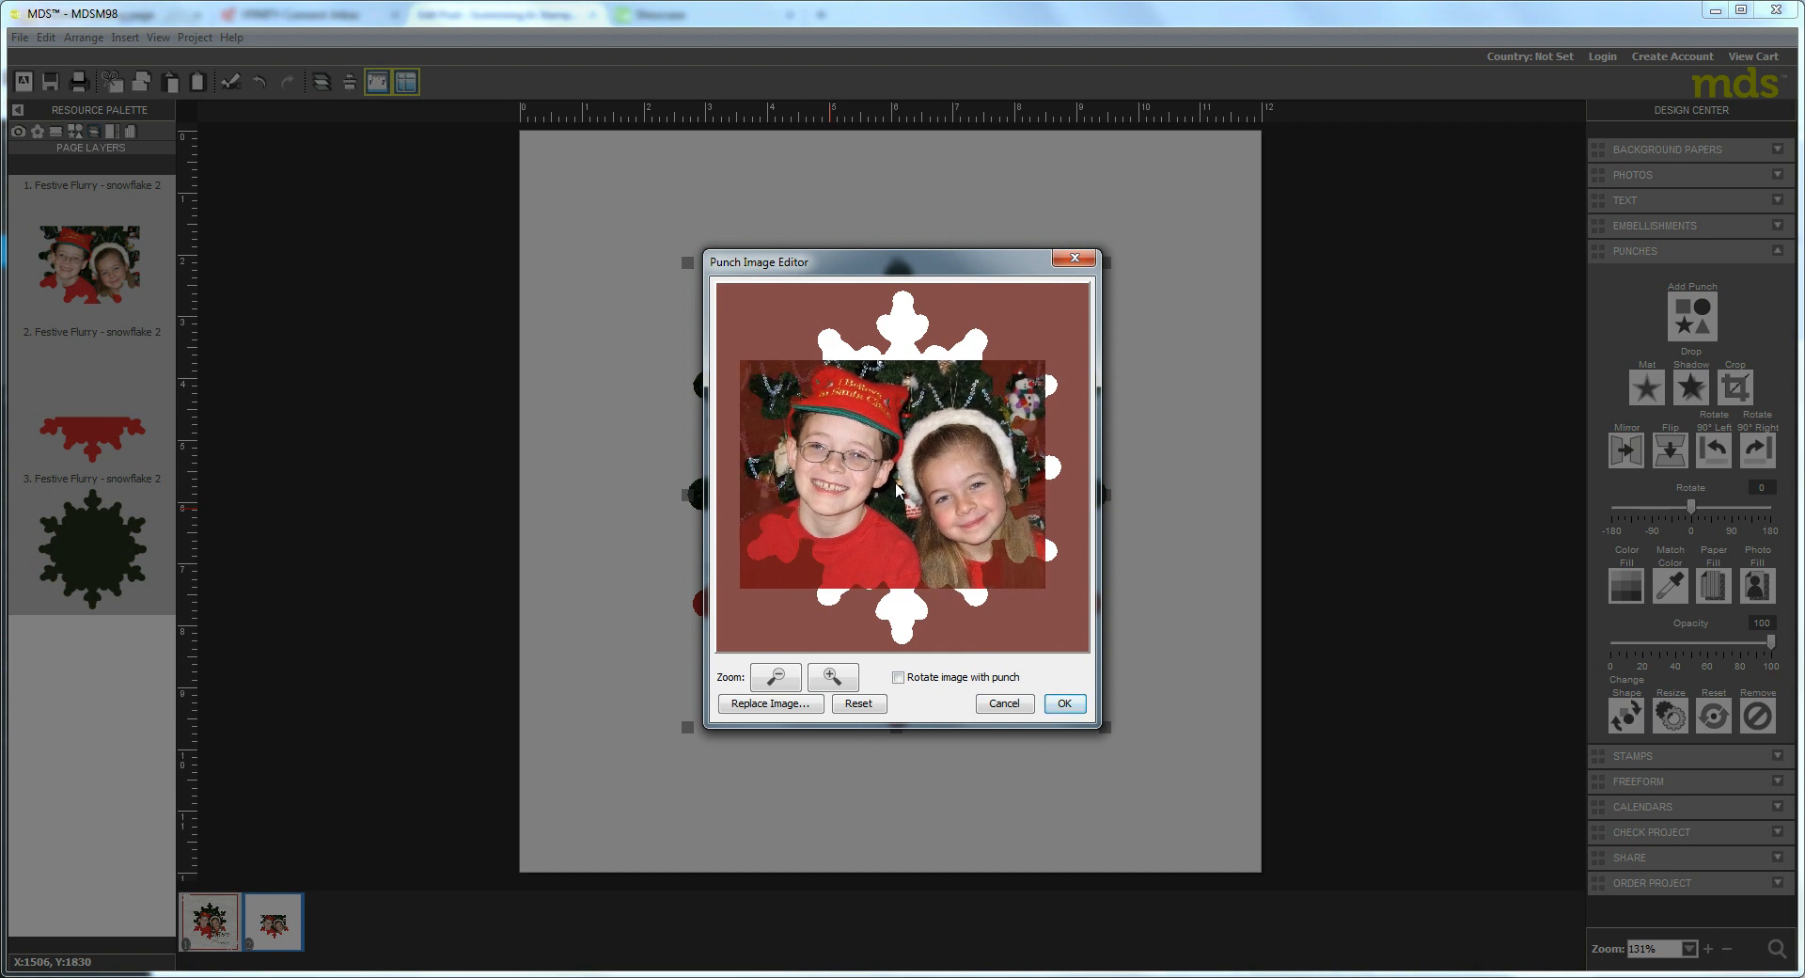
{"action": "left_click", "coordinate": [776, 676]}
{"action": "left_click_drag", "start_coordinate": [896, 483], "coordinate": [900, 493]}
{"action": "left_click", "coordinate": [1062, 705]}
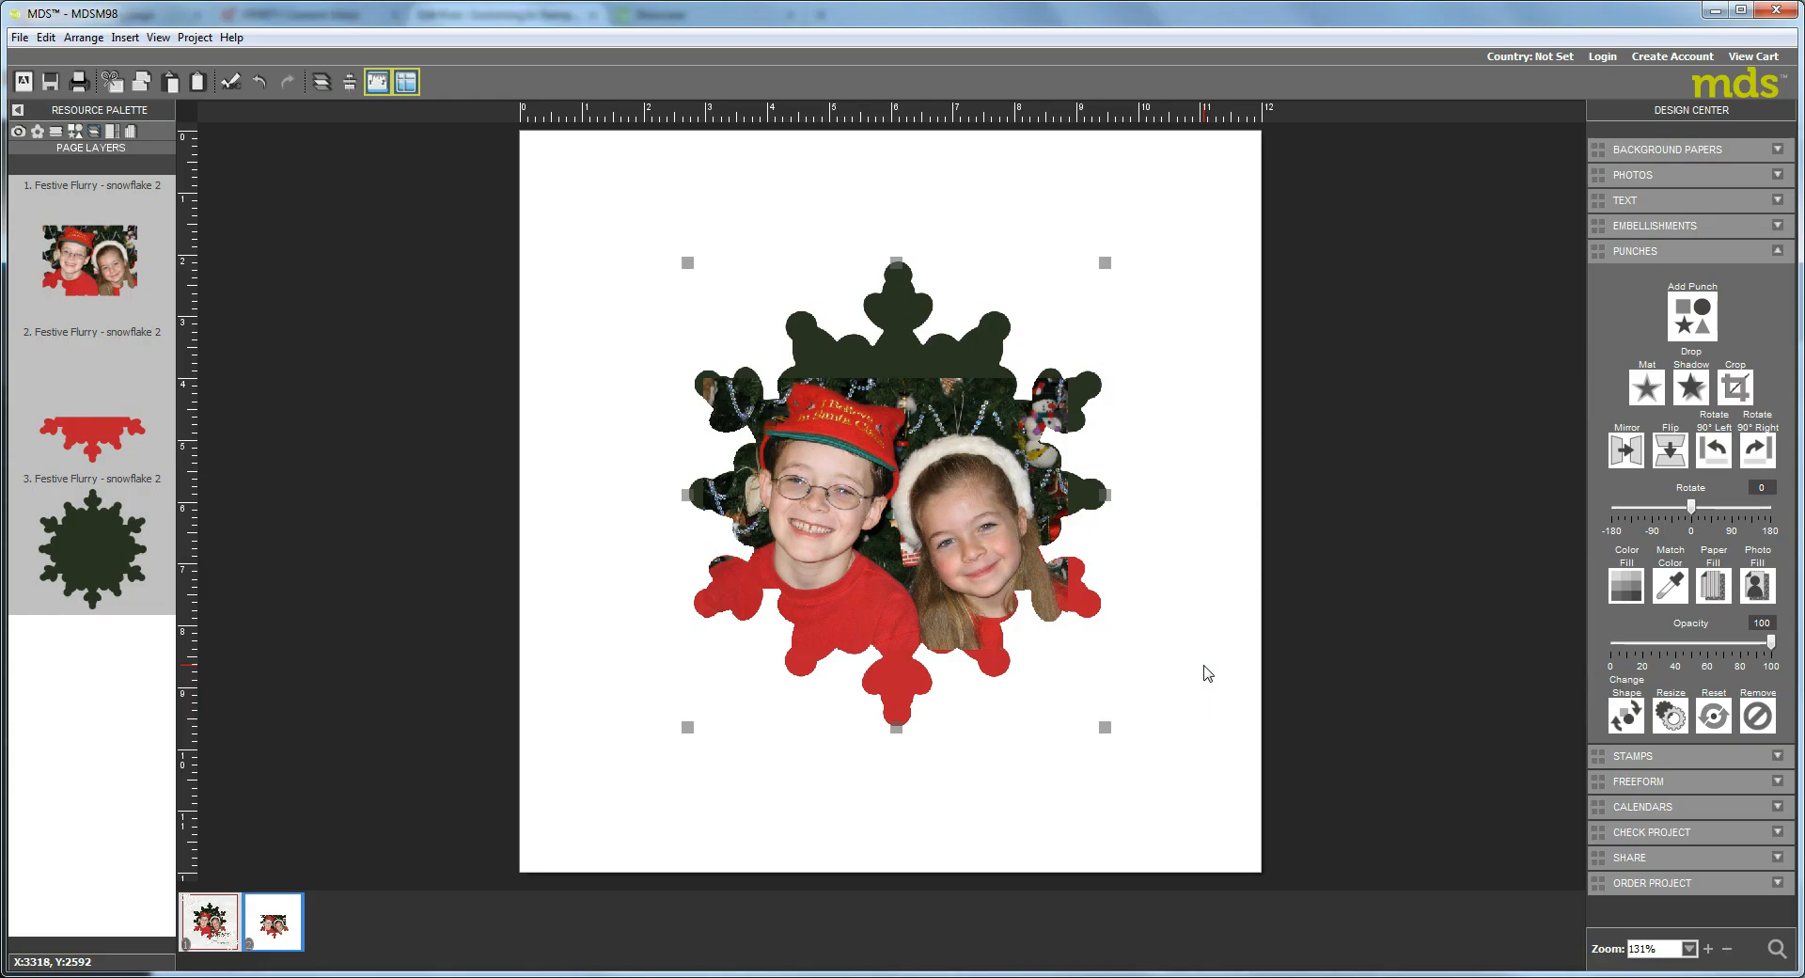